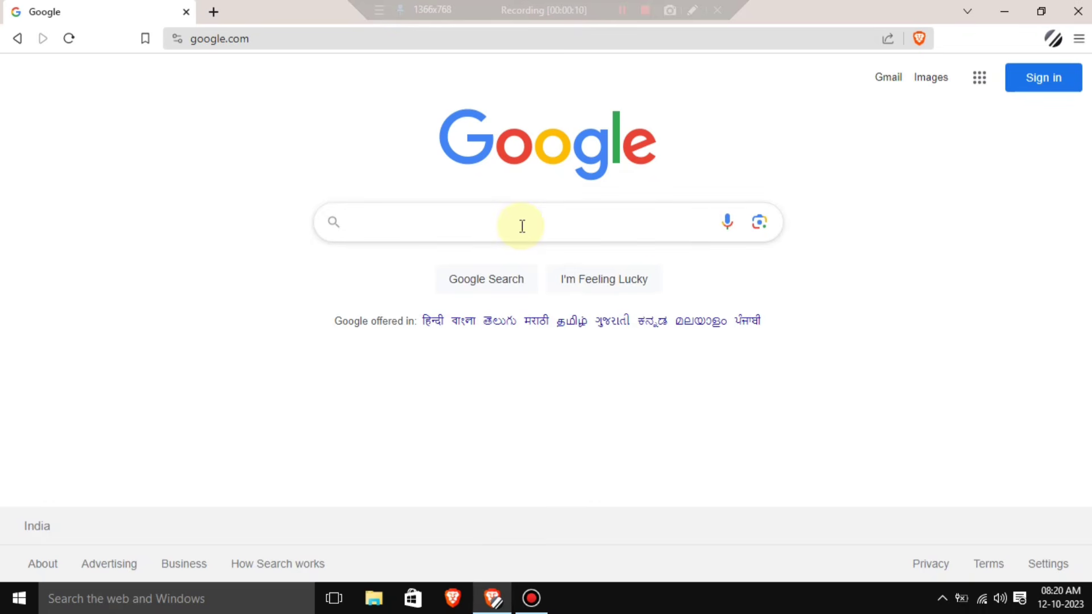
# Search Google for "epson l3110 driver windows 10".
pyautogui.click(520, 226)
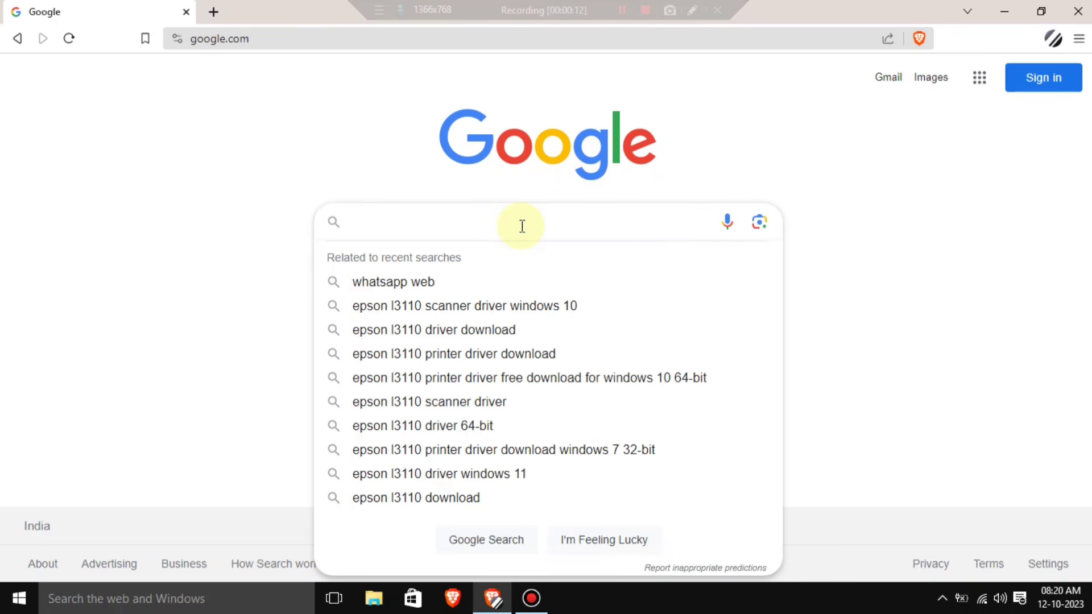
pyautogui.write('epson ')
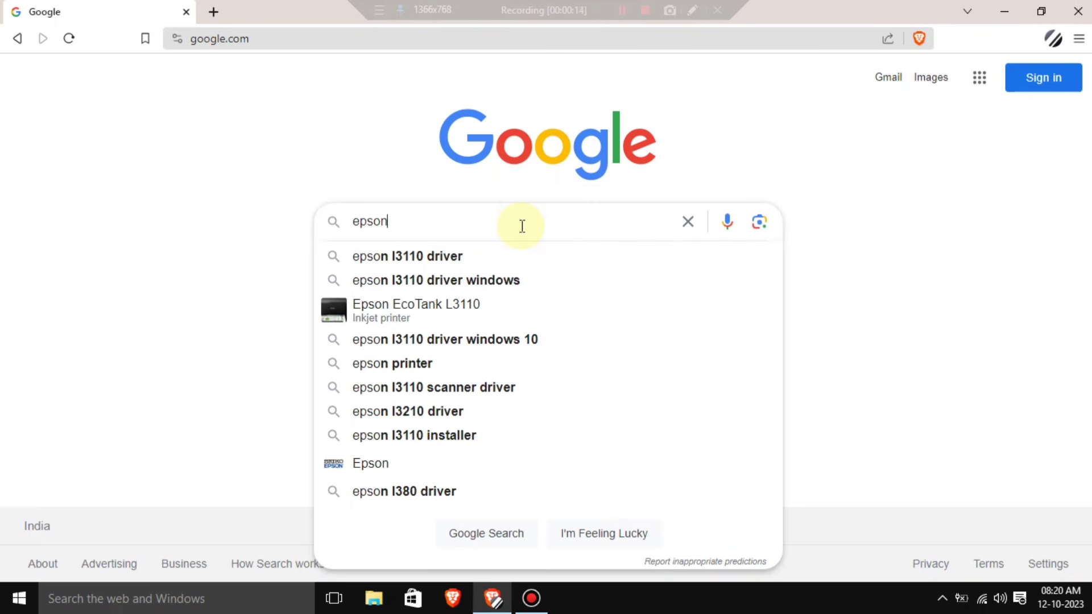
pyautogui.write('l310')
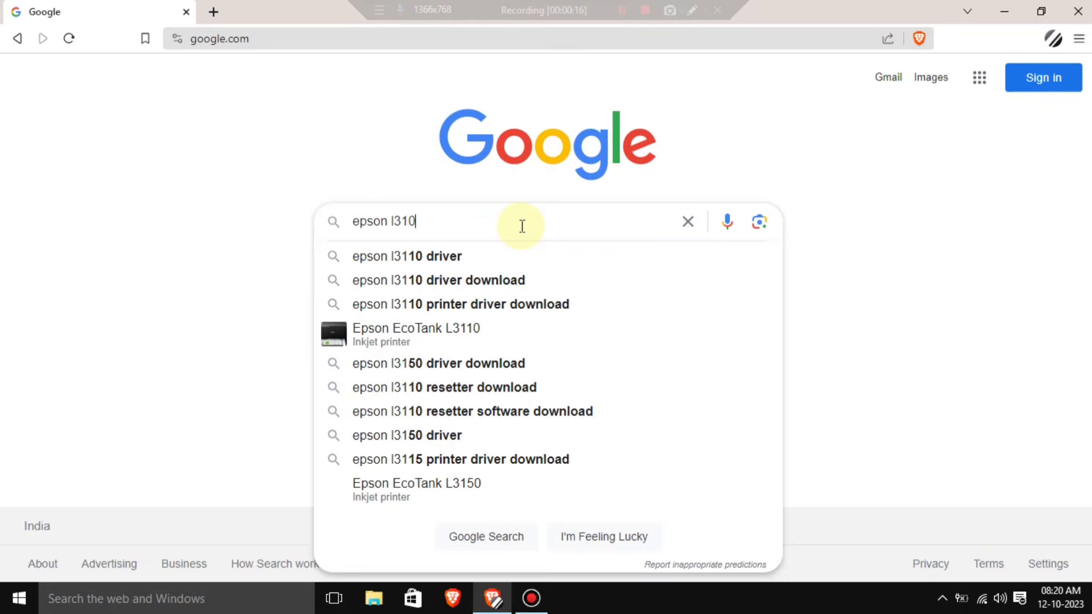
pyautogui.press('BackSpace')
pyautogui.write('10 ')
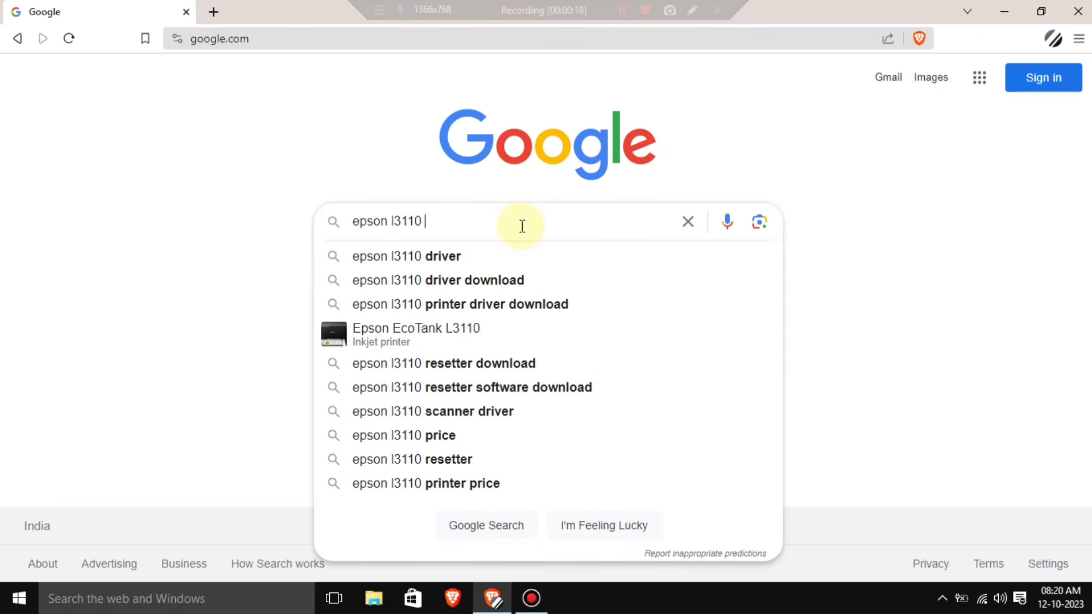
pyautogui.write('driv')
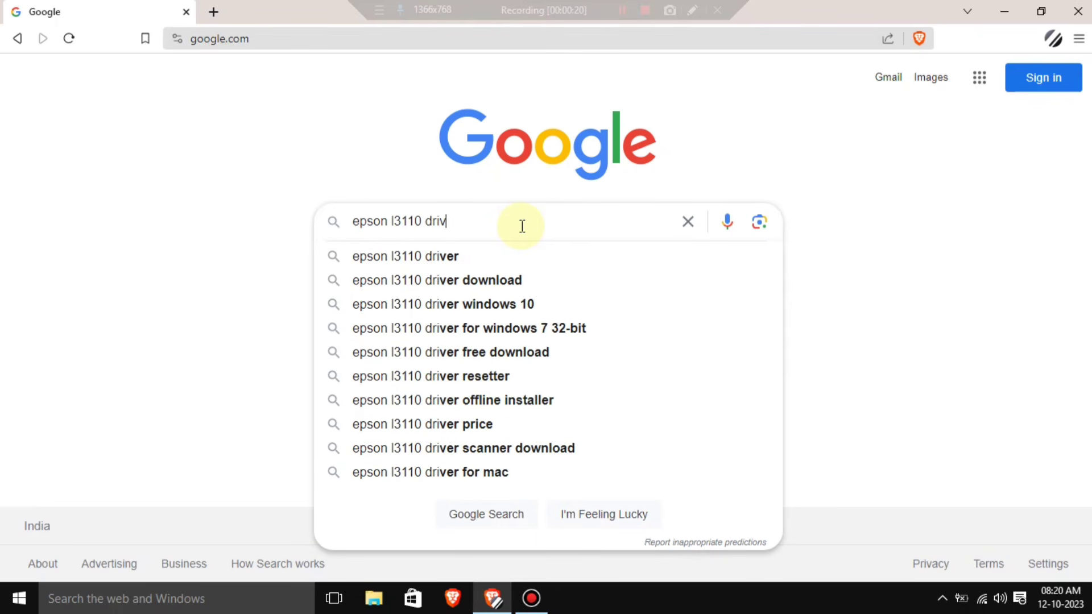
pyautogui.write('er windows 10')
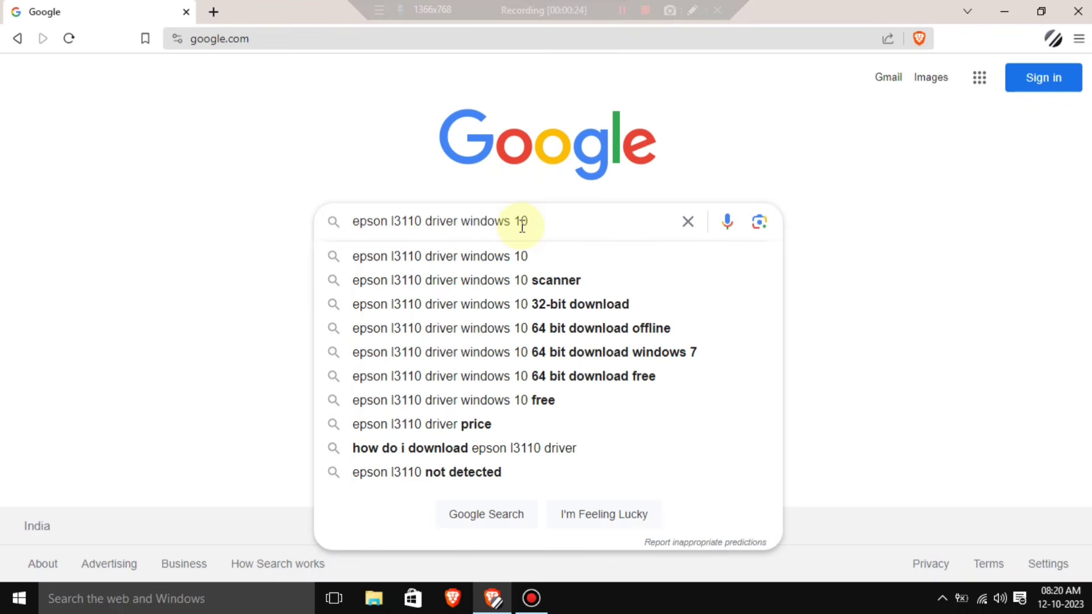
pyautogui.press('Return')
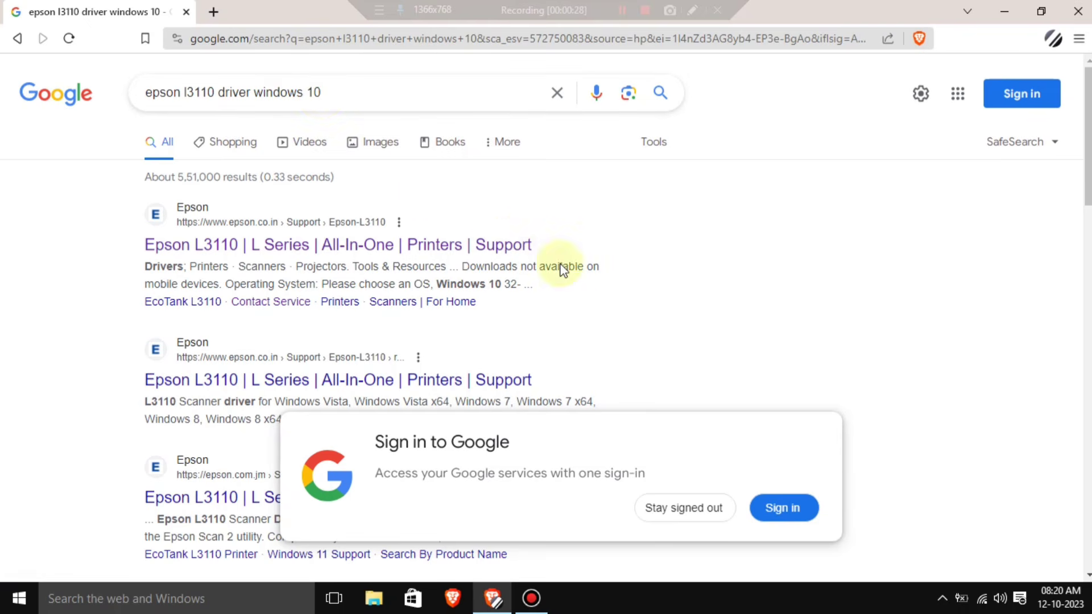
# Stay signed out of Google, open the Epson India L3110 support page and choose Windows 10 64-bit as the operating system for downloads.
pyautogui.click(681, 507)
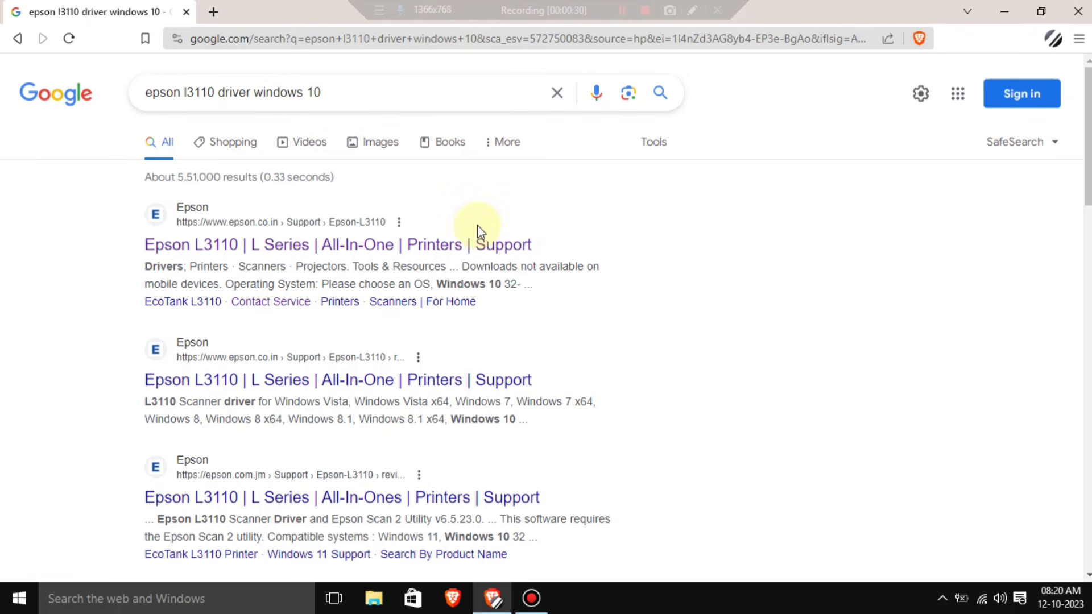
pyautogui.click(330, 249)
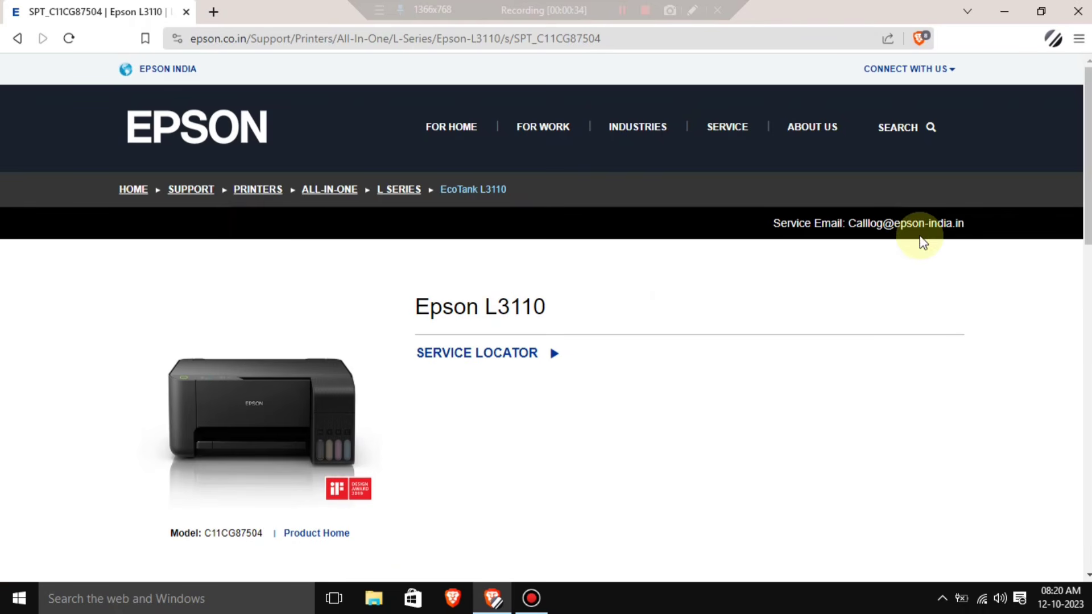
pyautogui.scroll(-4, 941, 549)
pyautogui.scroll(-3, 941, 482)
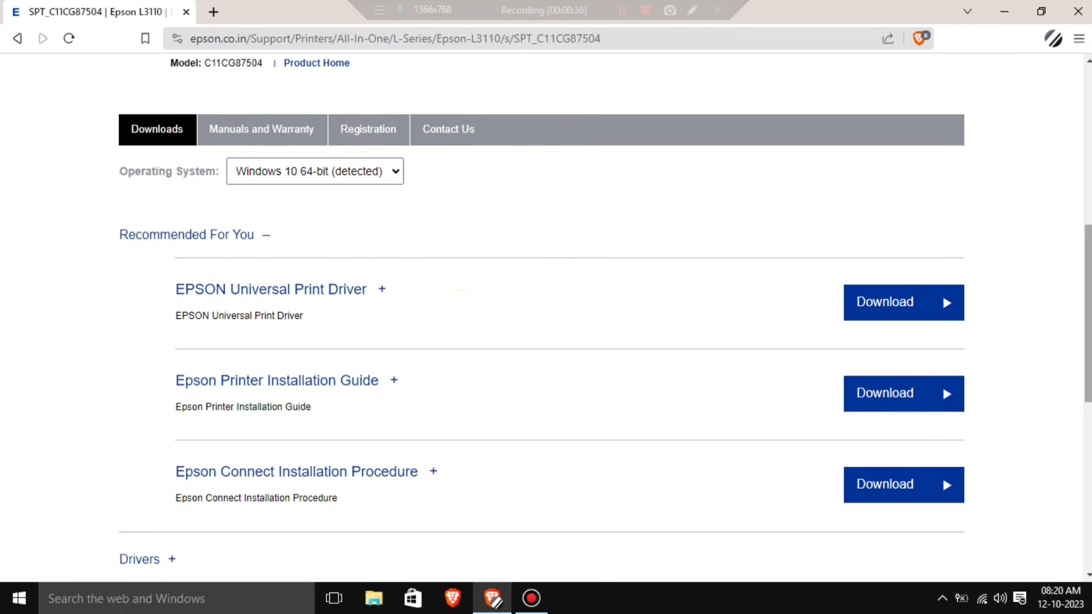
pyautogui.click(307, 174)
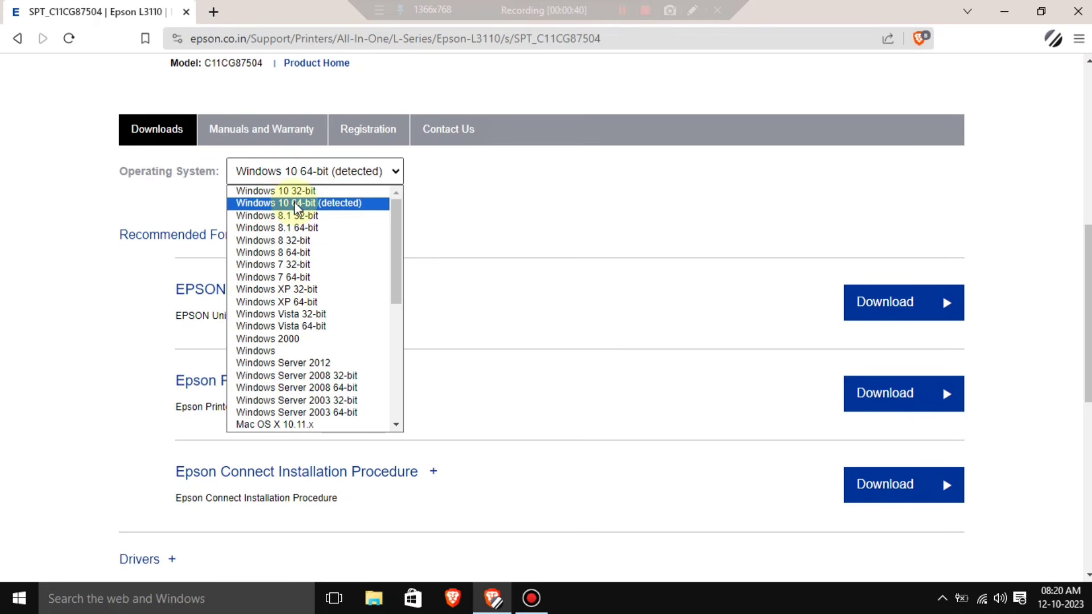
pyautogui.click(344, 204)
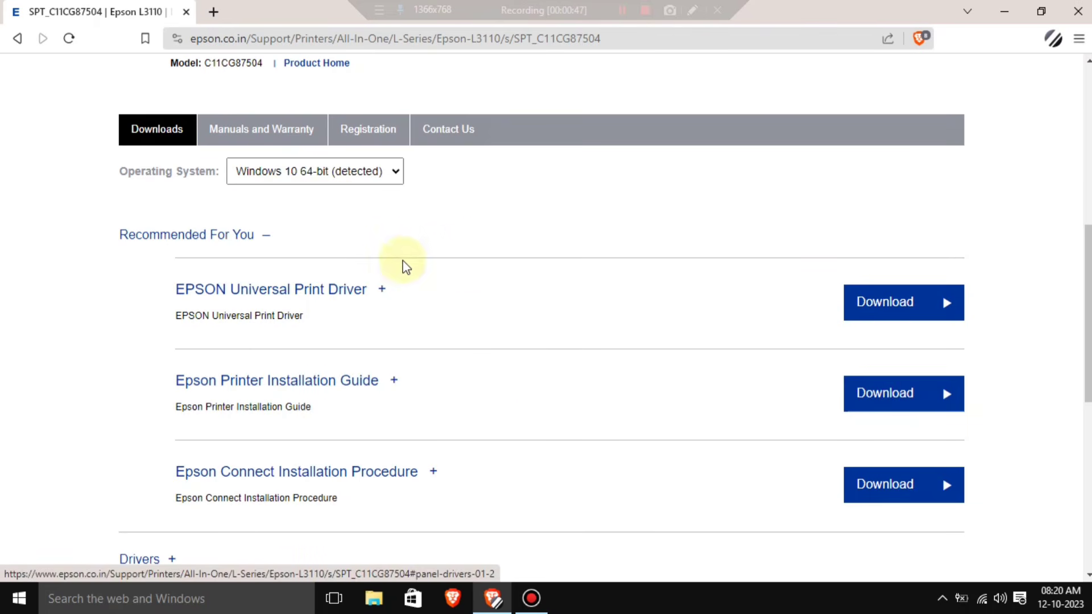
# Download the L3110 Windows x64 printer driver from the Drivers section, accepting the license and saving it in Downloads.
pyautogui.scroll(-5, 836, 263)
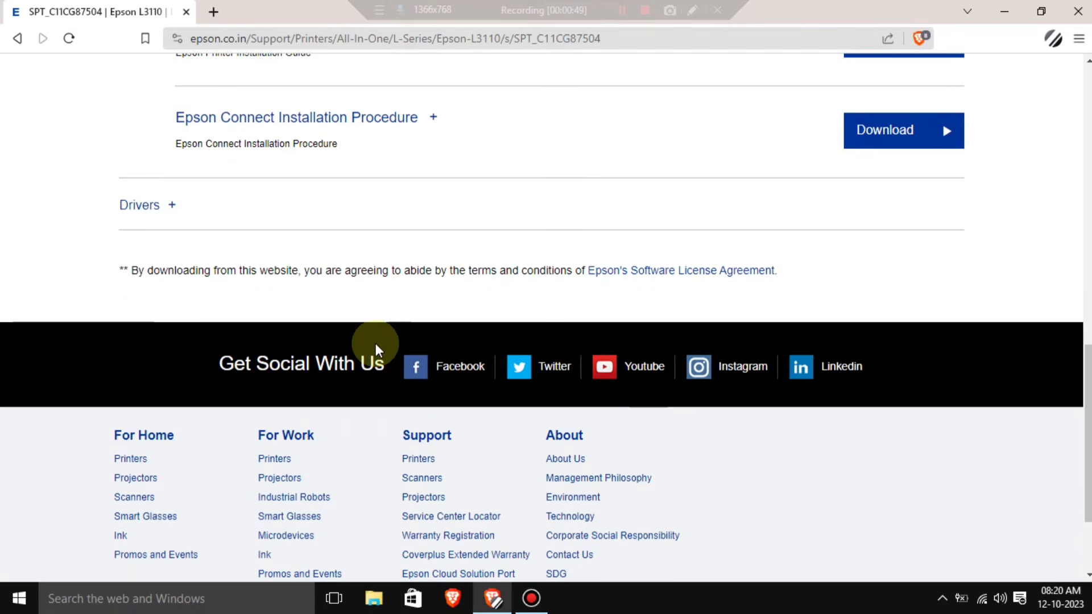
pyautogui.click(147, 209)
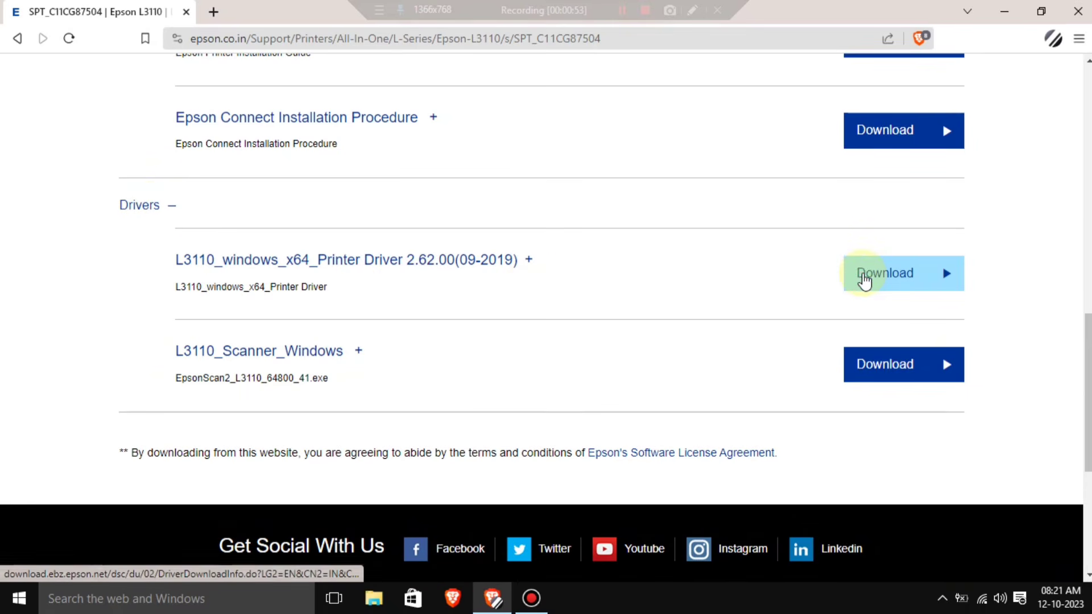
pyautogui.click(863, 279)
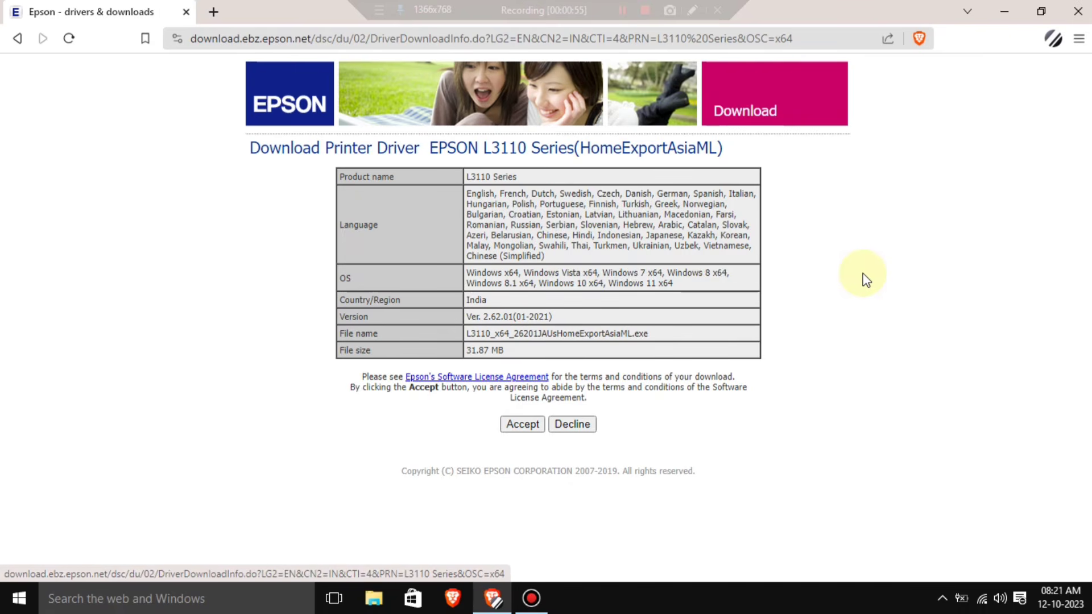
pyautogui.click(522, 425)
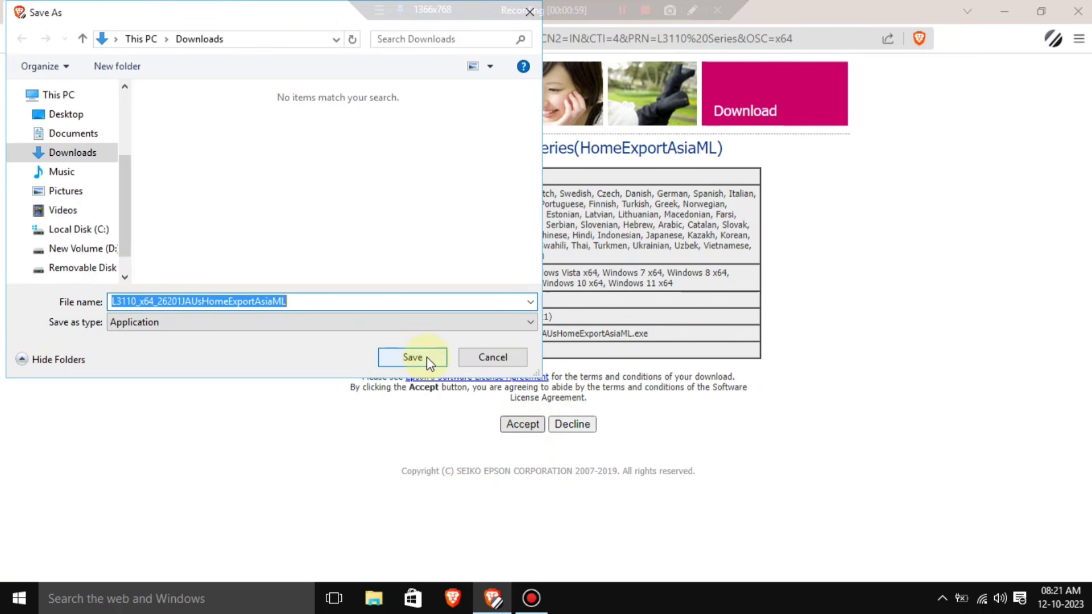
pyautogui.click(409, 357)
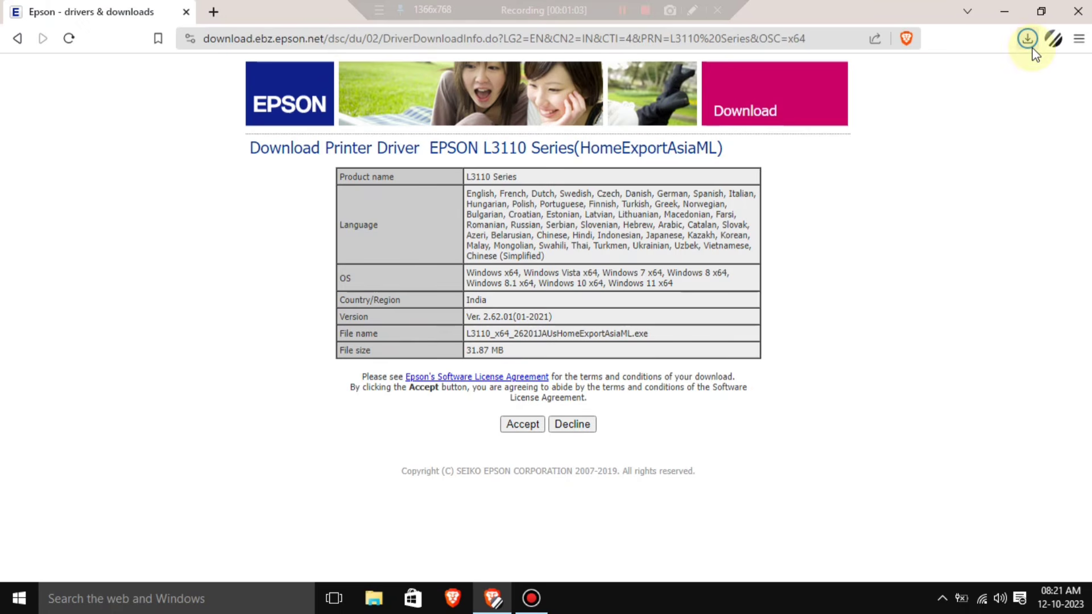
# Return to the L3110 support page and download the L3110_Scanner_Windows driver, accepting the license and saving it in Downloads.
pyautogui.click(18, 46)
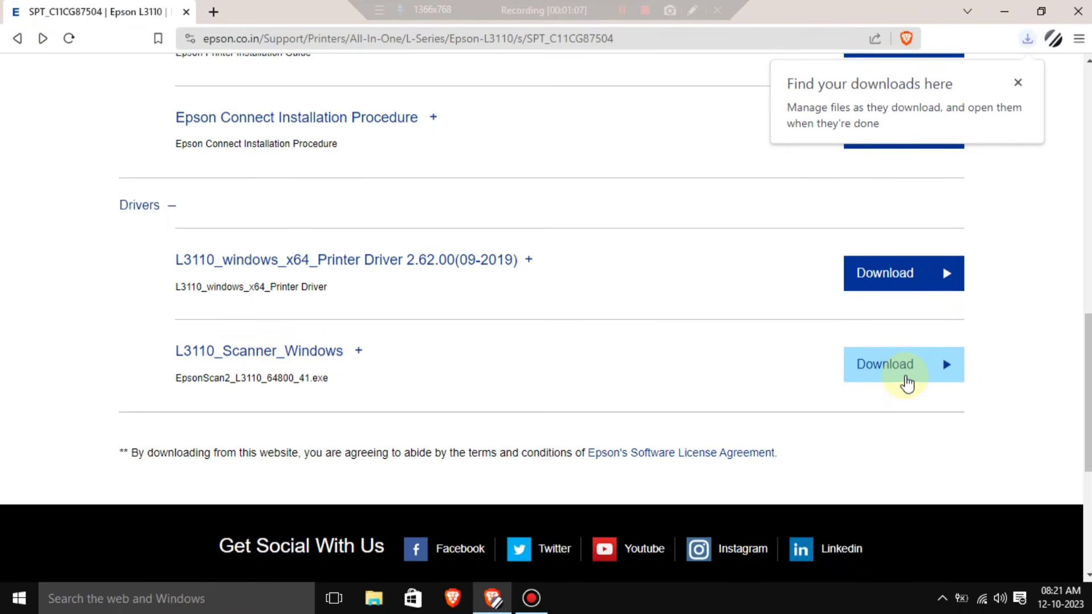
pyautogui.click(905, 381)
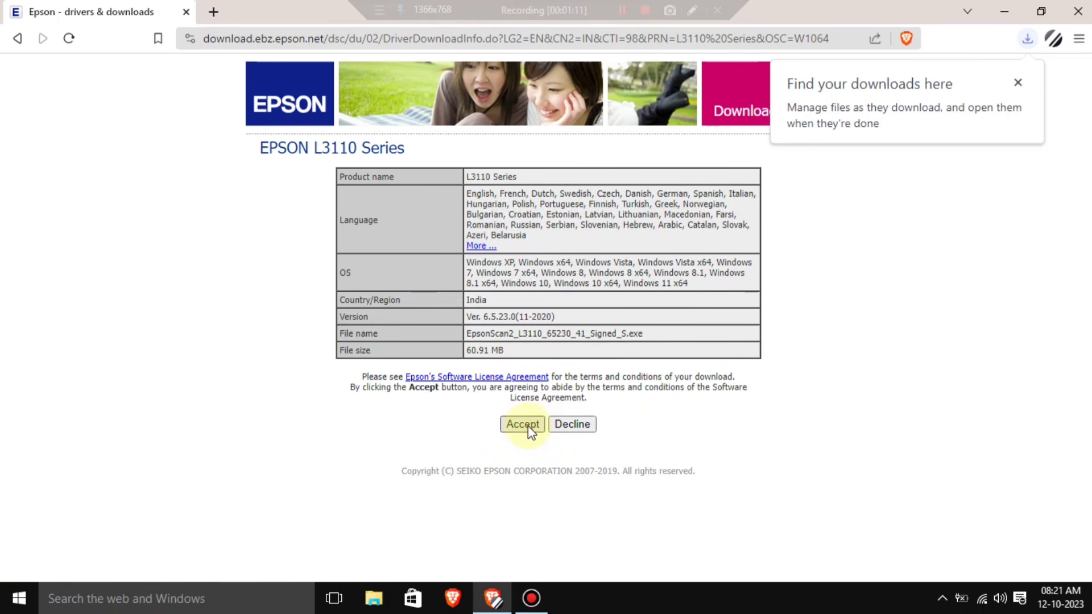
pyautogui.click(526, 426)
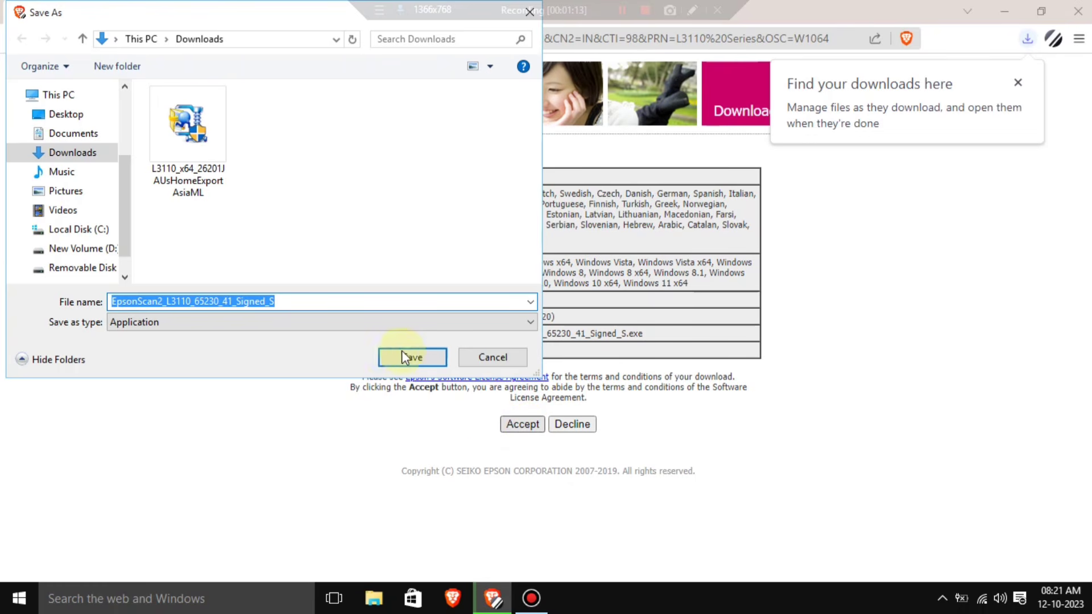
pyautogui.click(411, 356)
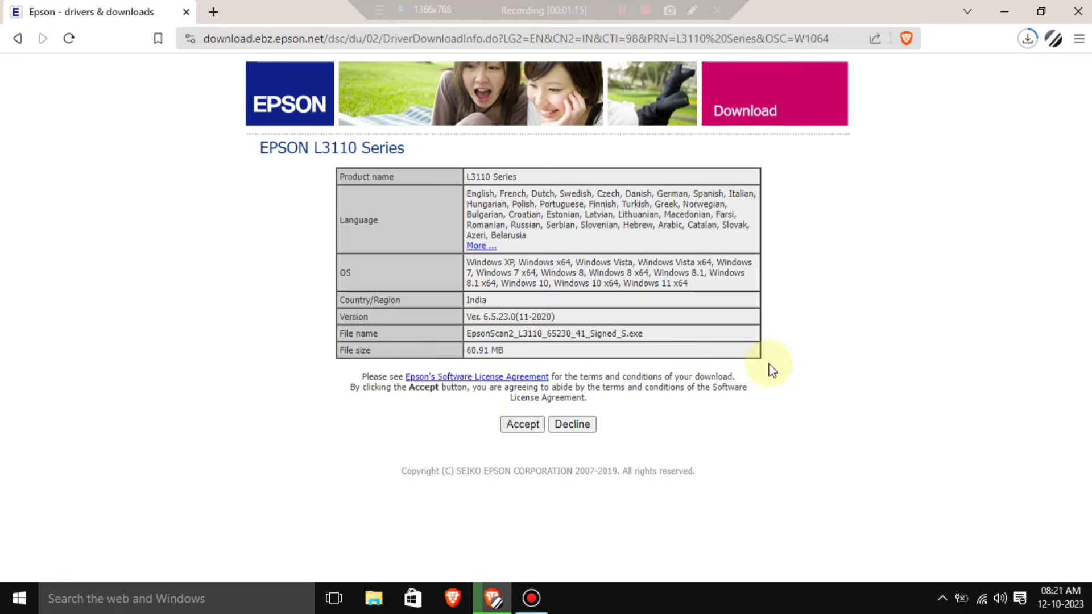
# Check the browser's recent downloads and view the Google results for WinRAR.
pyautogui.click(1027, 40)
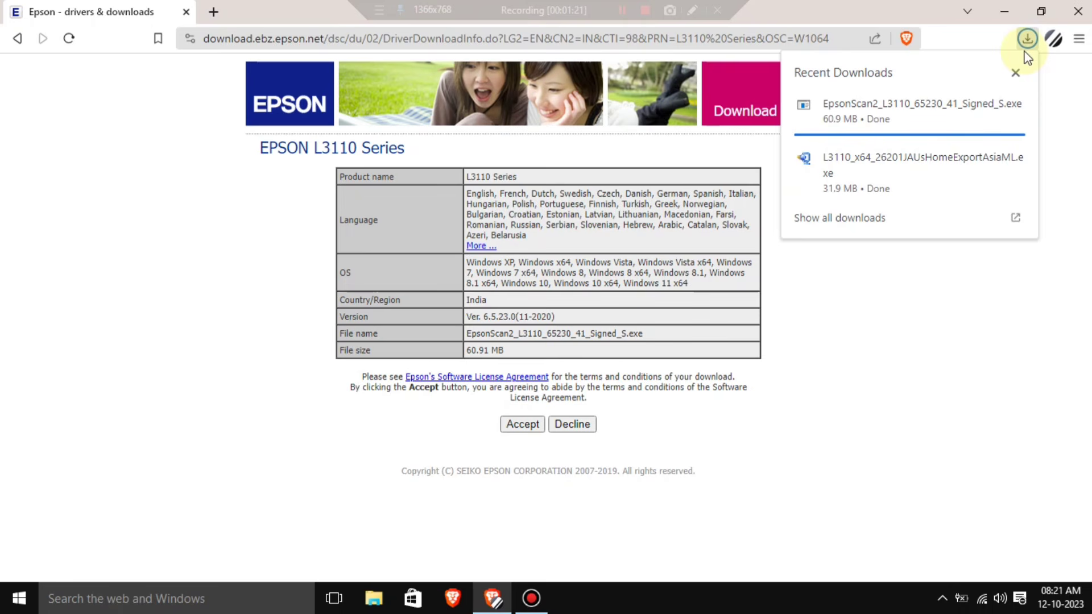
pyautogui.click(901, 300)
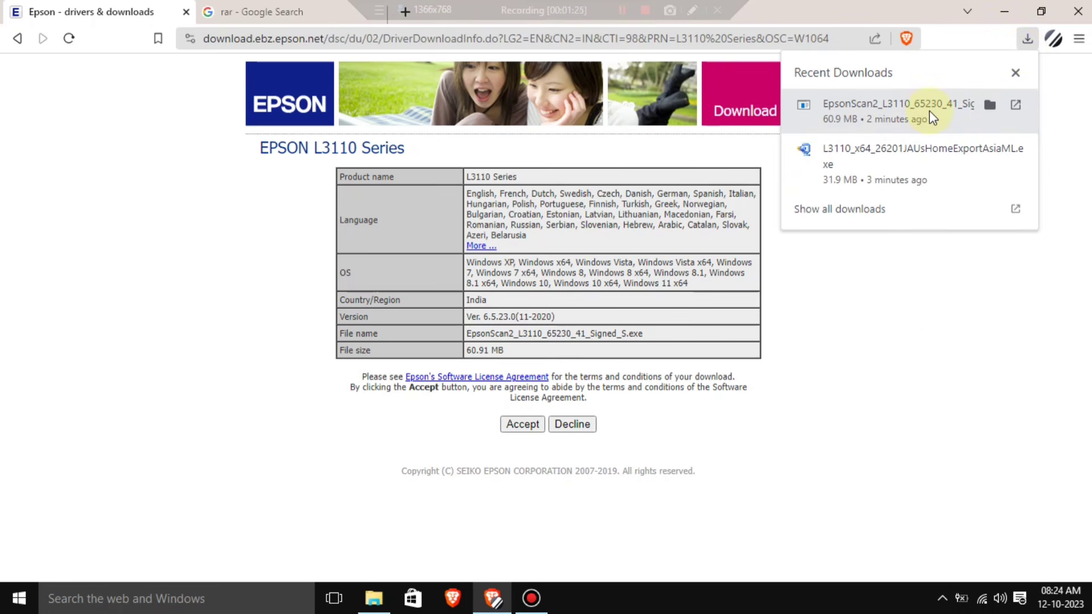
pyautogui.click(355, 14)
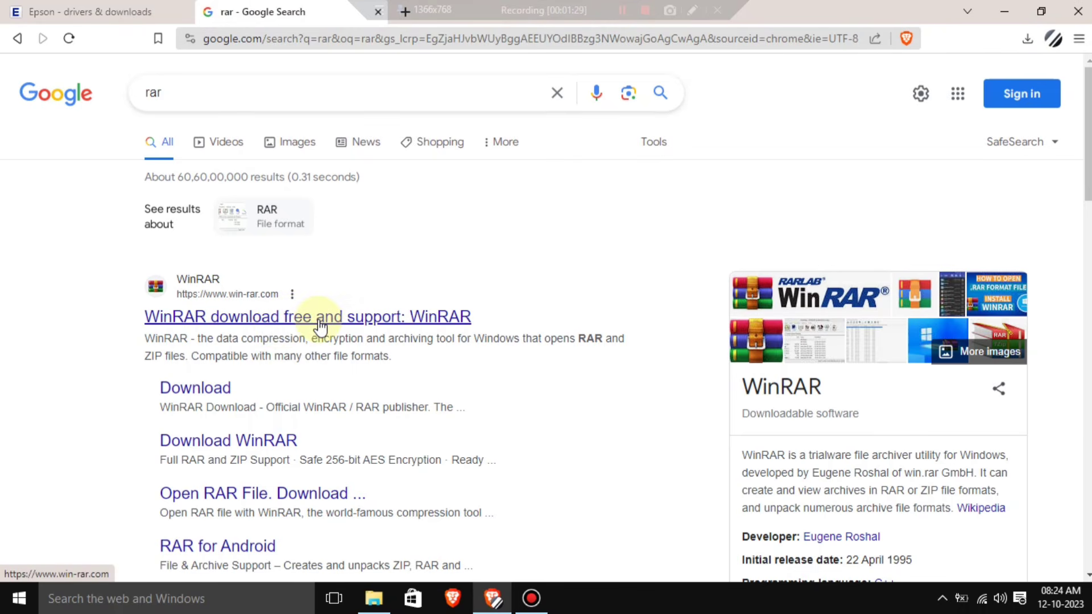
# Switch to File Explorer's Downloads folder and extract EpsonScan2_L3110_65230_41_Signed_S into a folder of the same name.
pyautogui.press('super+d')
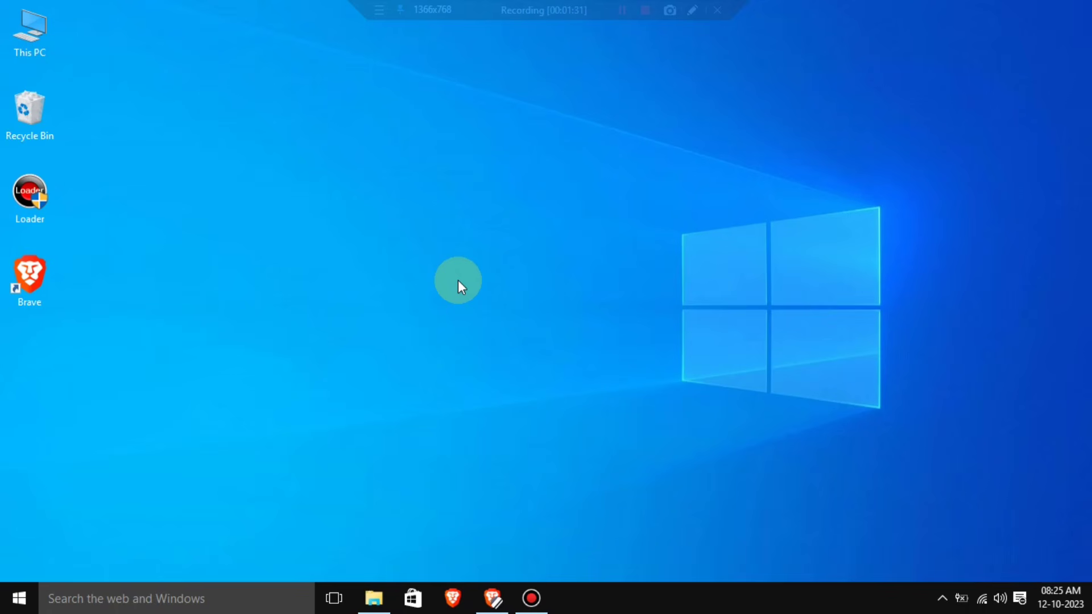
pyautogui.click(373, 598)
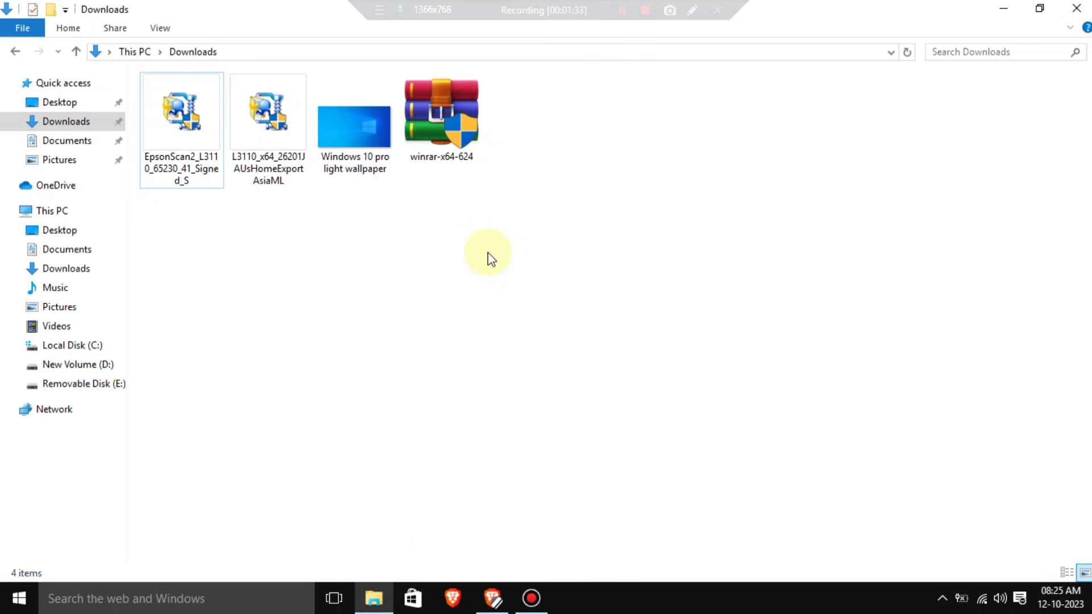
pyautogui.rightClick(183, 173)
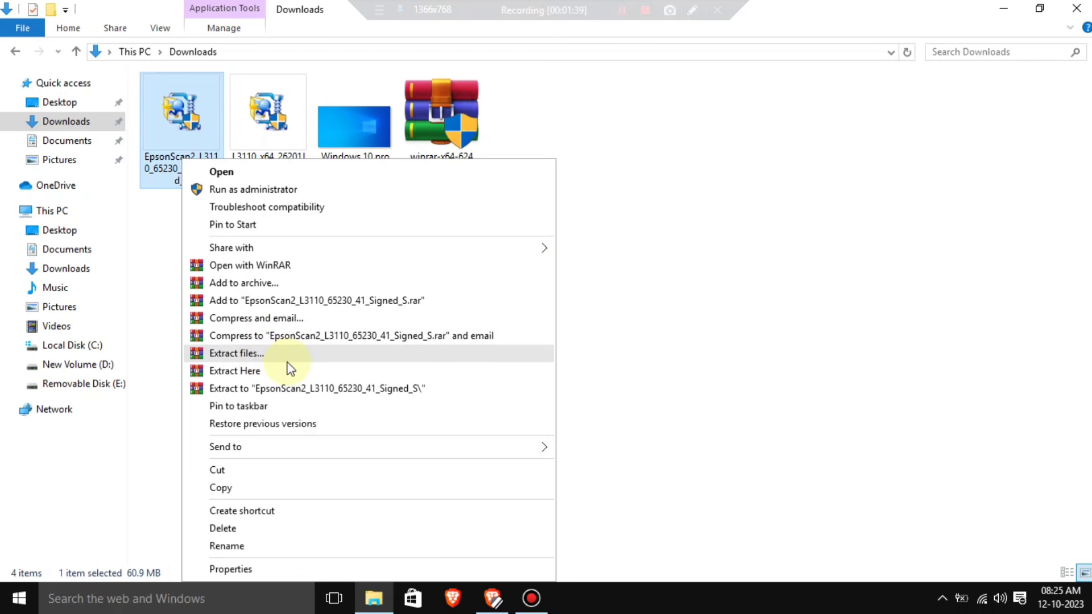
pyautogui.click(271, 369)
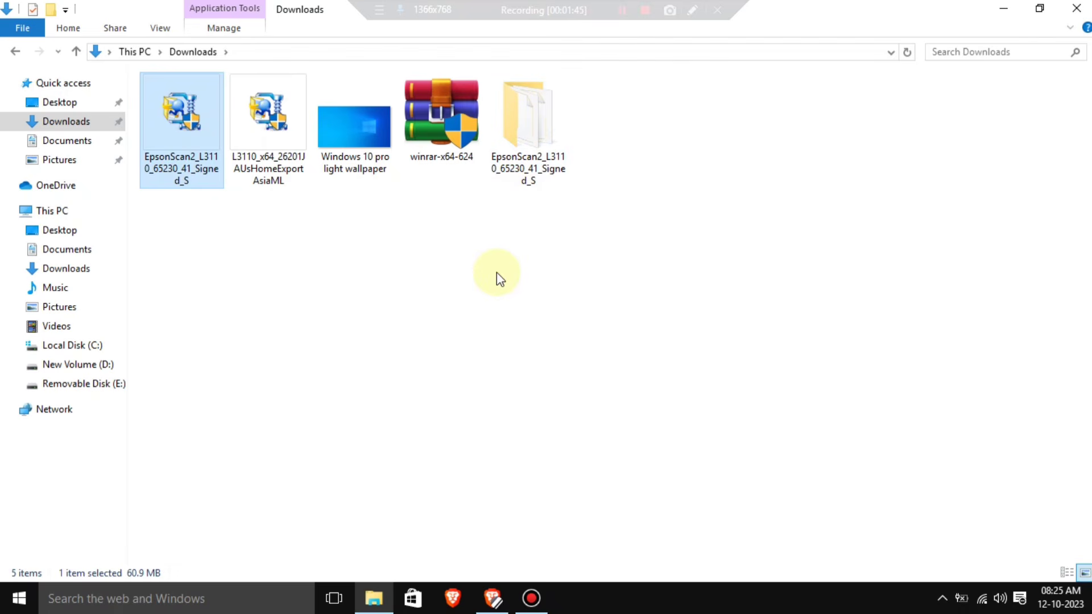
# Extract L3110_x64_26201JAUsHomeExportAsiaML into its own folder within Downloads.
pyautogui.click(269, 158)
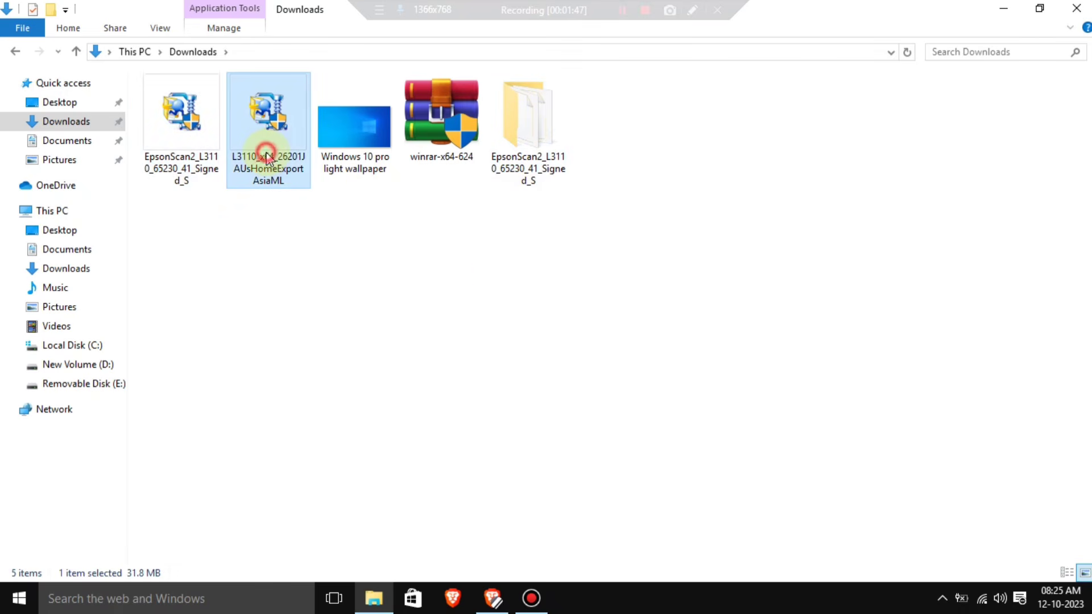
pyautogui.rightClick(266, 153)
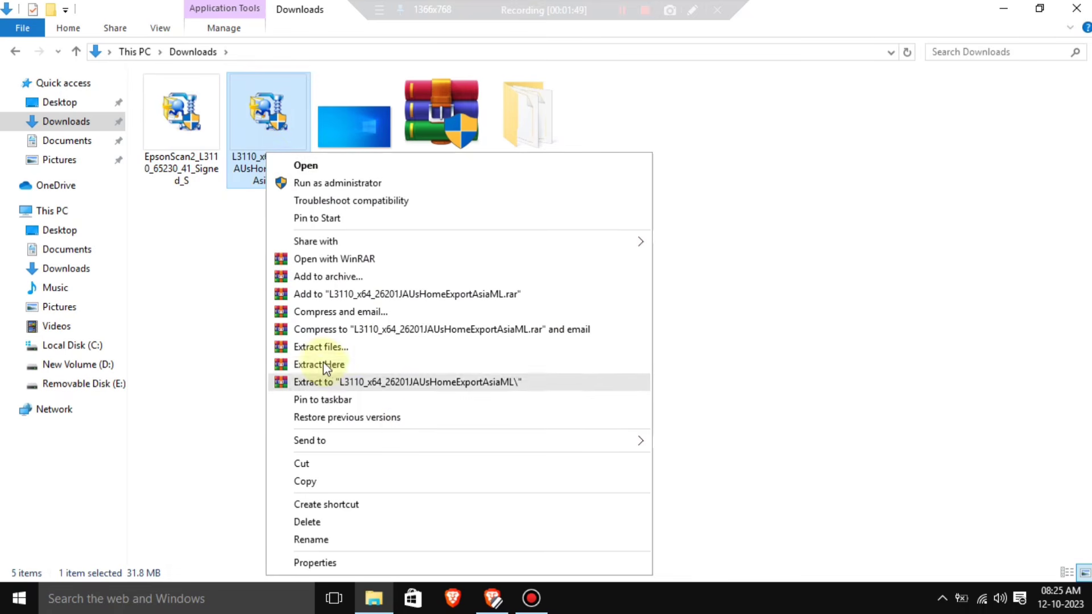
pyautogui.click(336, 366)
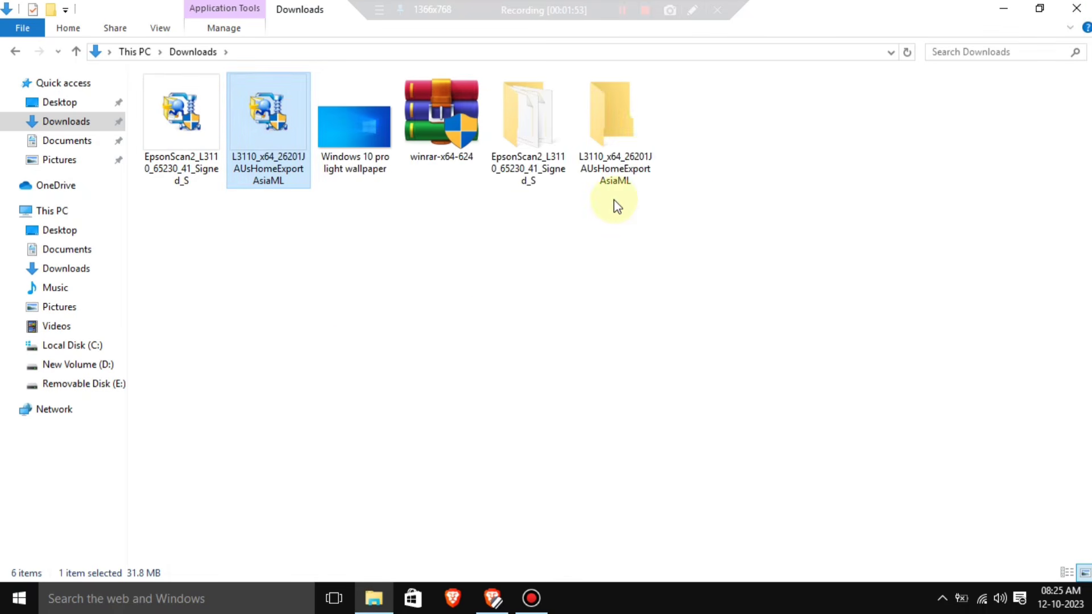
pyautogui.click(519, 262)
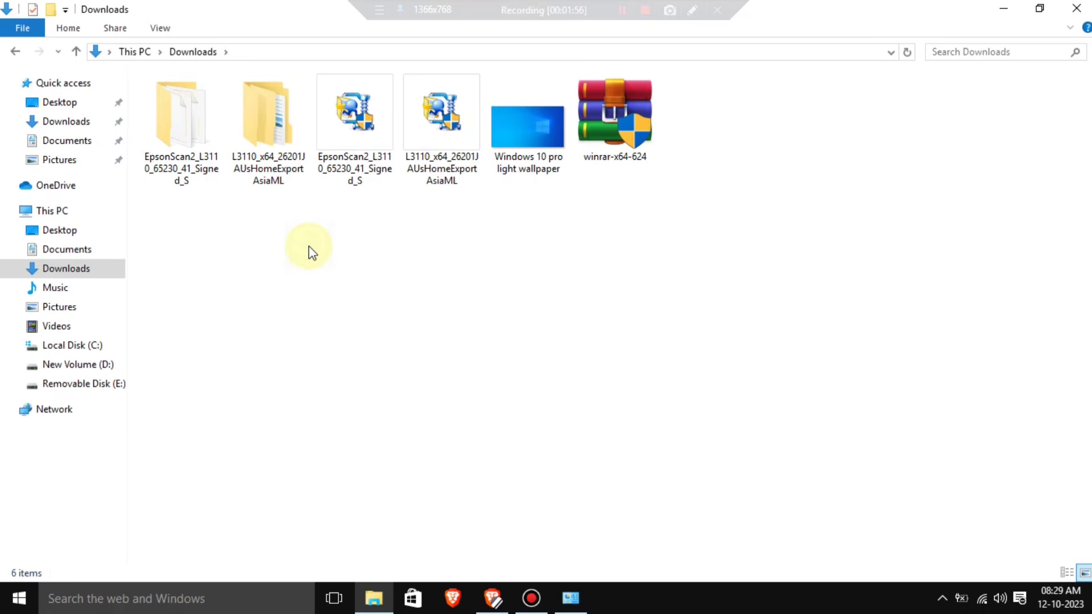
# Open the extracted printer driver folder L3110_x64_26201JAUsHomeExportAsiaML.
pyautogui.click(143, 185)
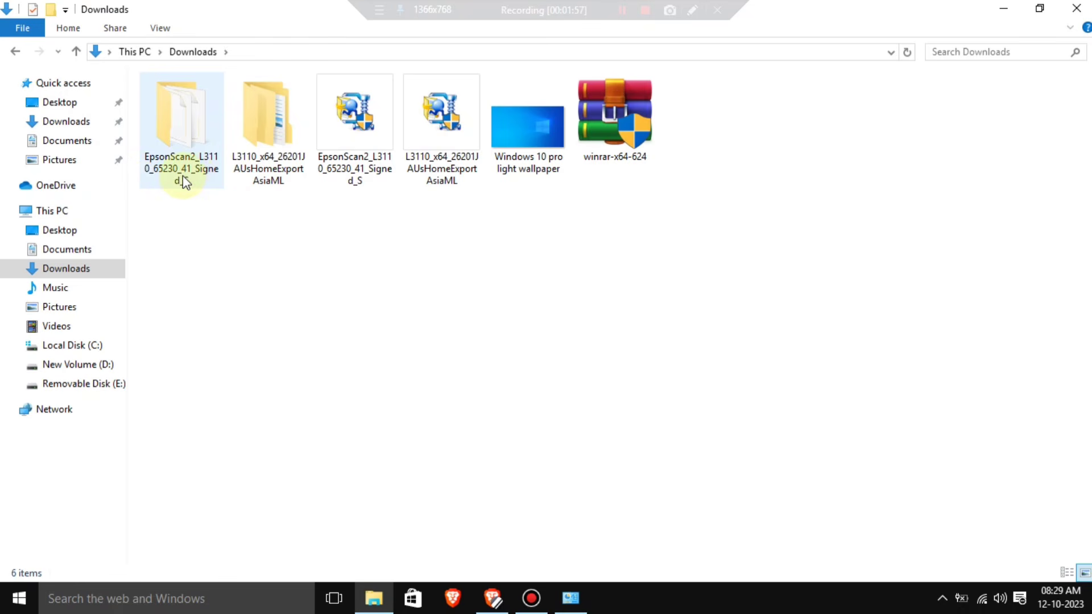
pyautogui.click(252, 174)
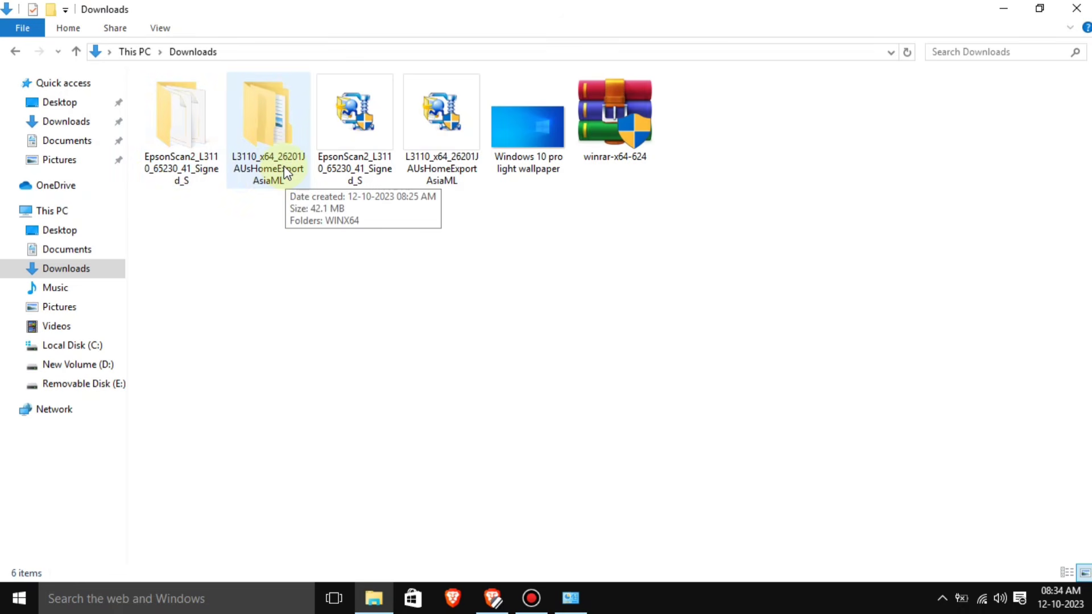
pyautogui.doubleClick(281, 165)
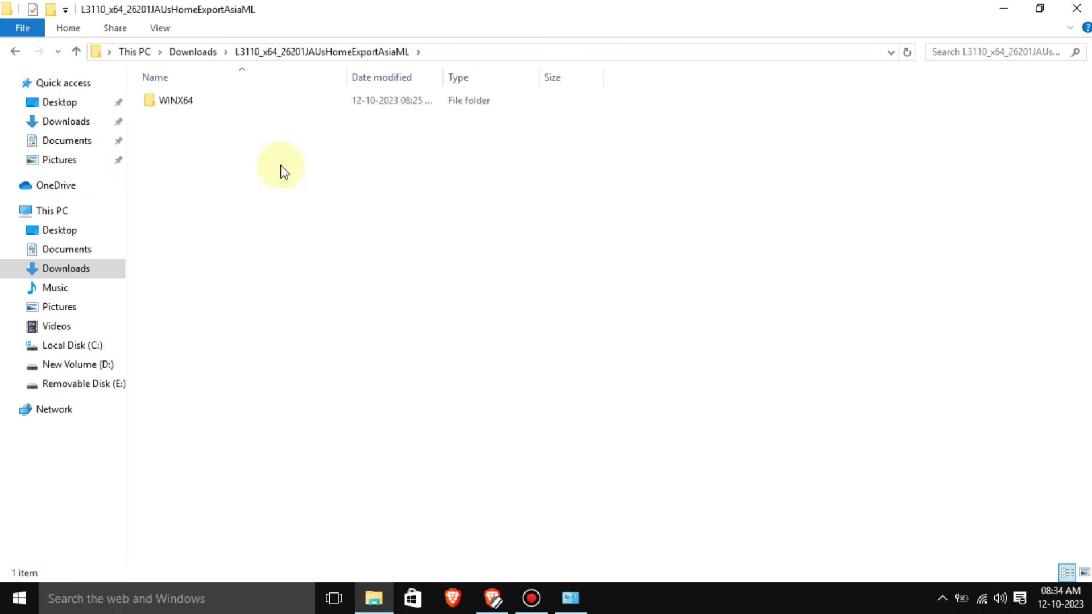
# Run SETUP64 from the SETUP folder inside the extracted driver's WINX64 folder.
pyautogui.doubleClick(373, 102)
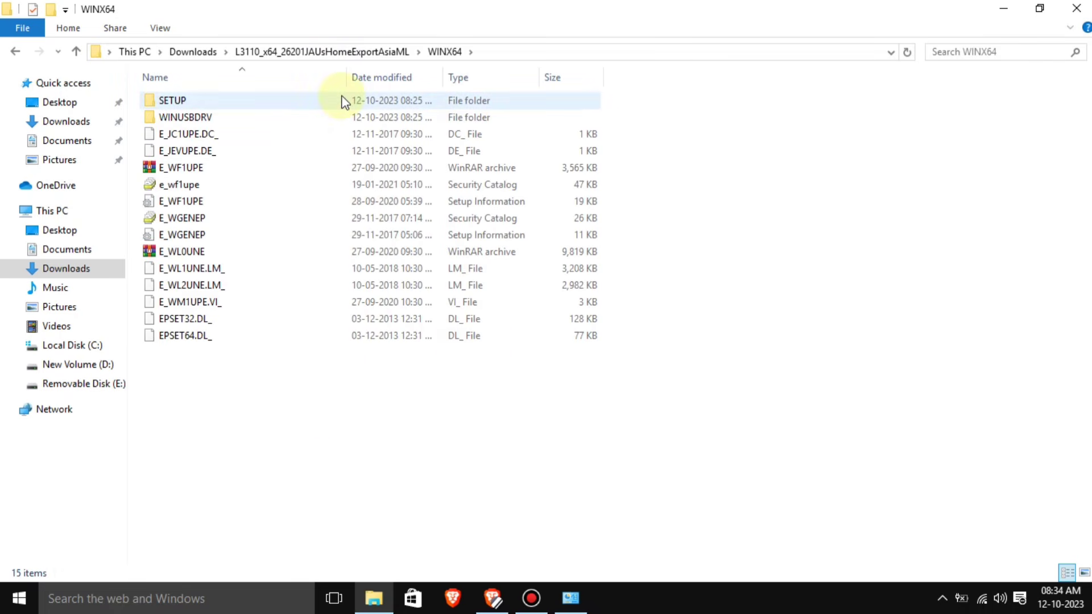
pyautogui.doubleClick(288, 106)
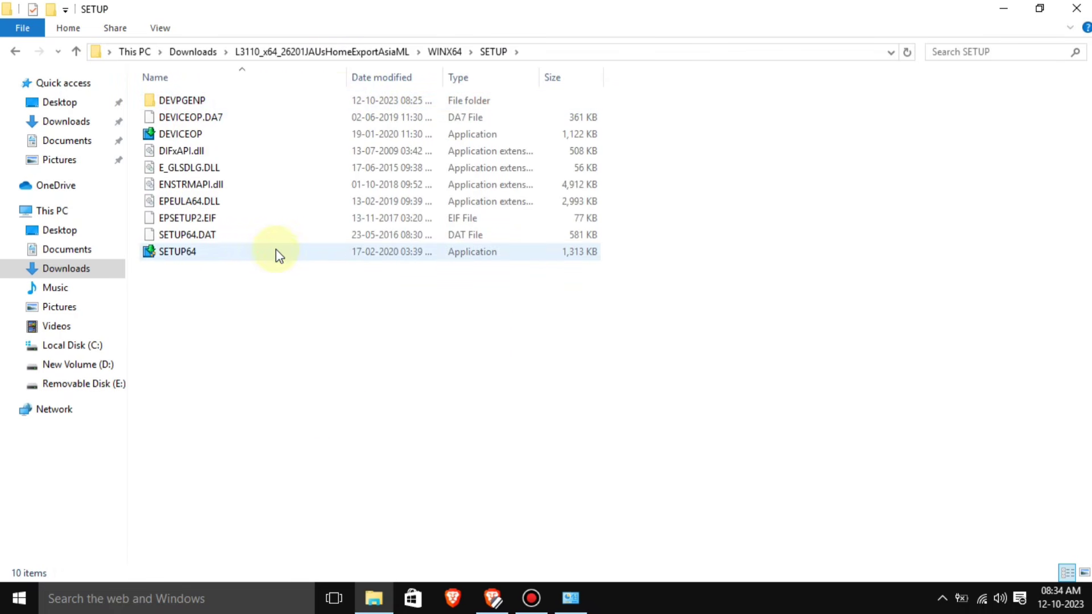
pyautogui.click(248, 256)
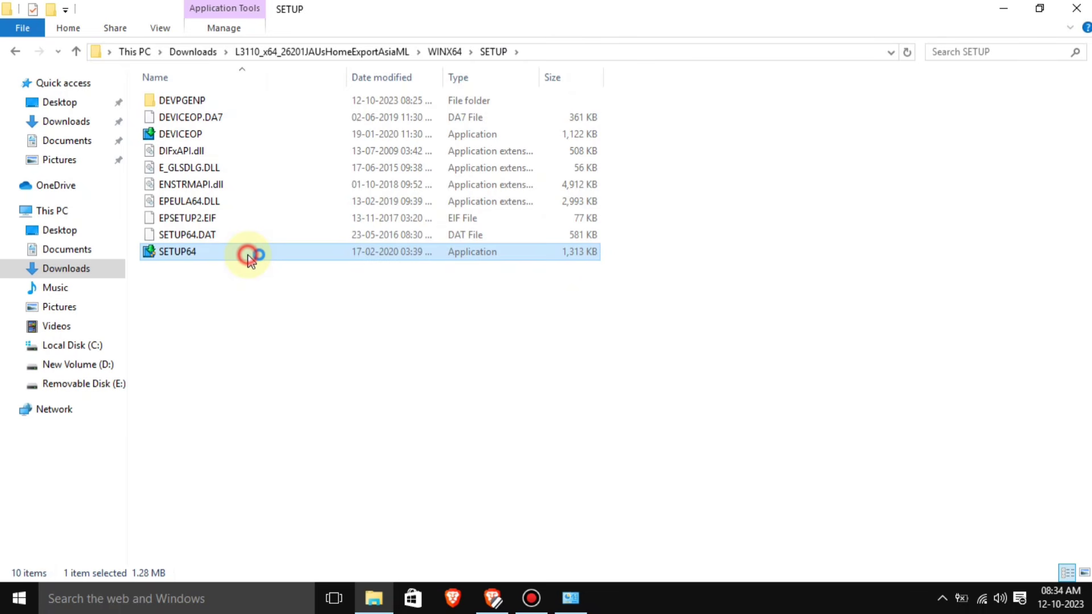
pyautogui.doubleClick(248, 257)
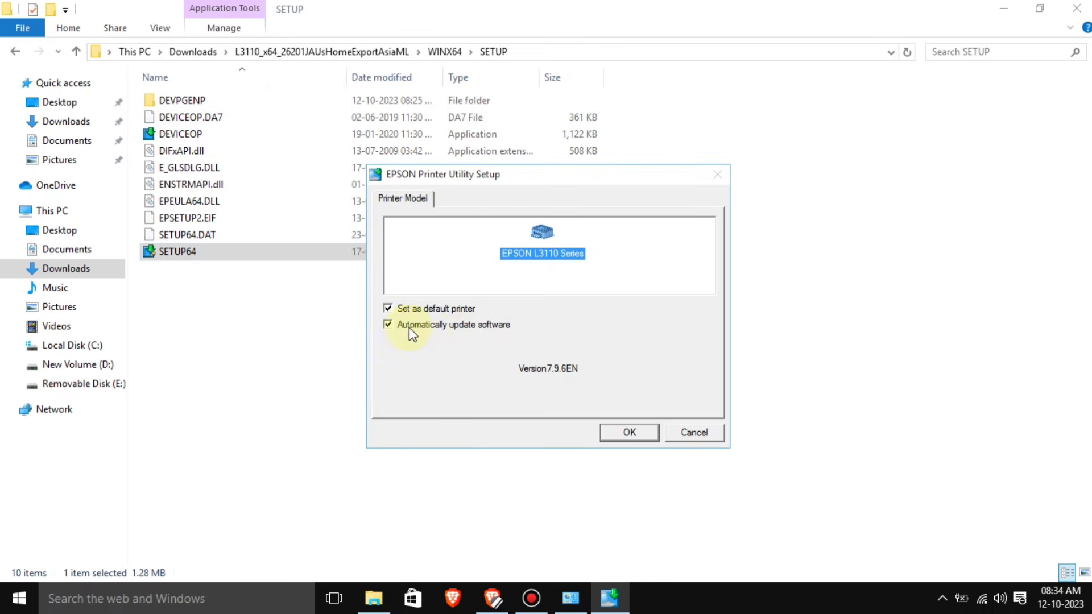
# Turn off automatic software updates for the EPSON L3110 Series, keep English as the setup language, and accept the license agreement.
pyautogui.click(387, 325)
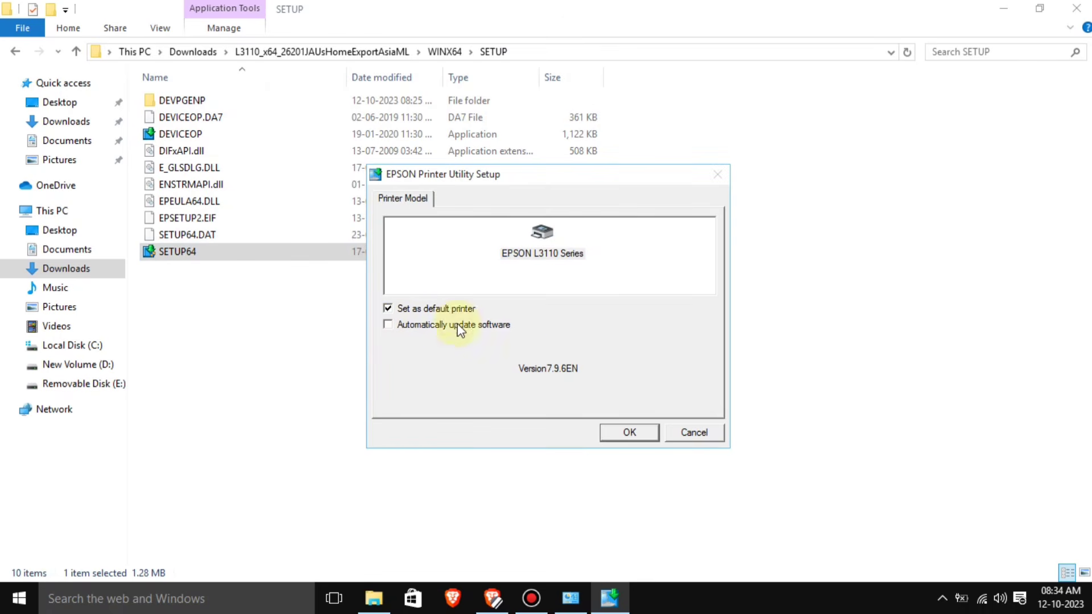
pyautogui.click(632, 429)
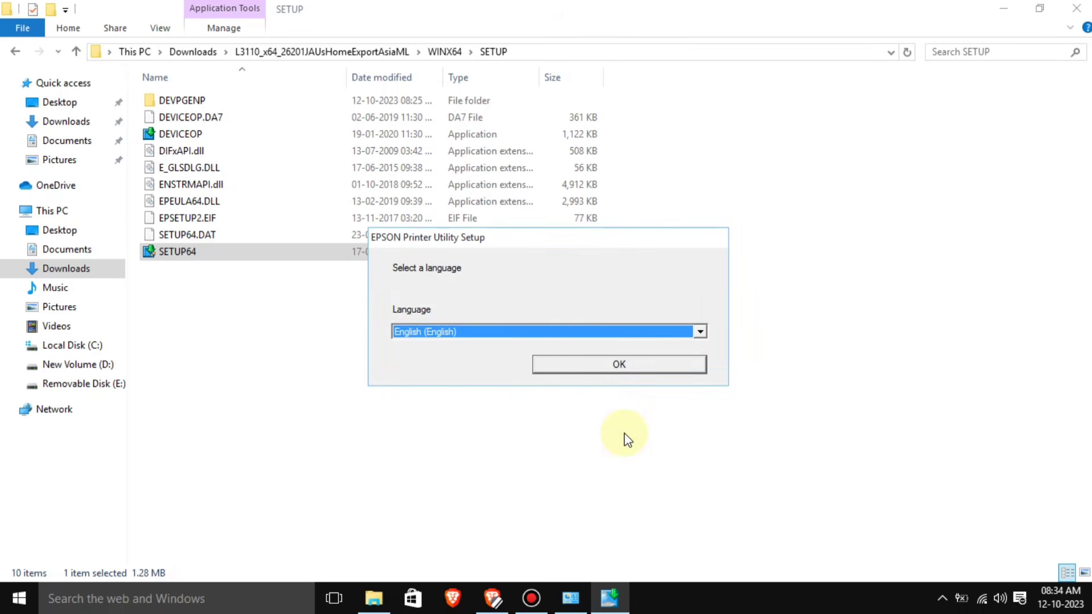
pyautogui.click(590, 367)
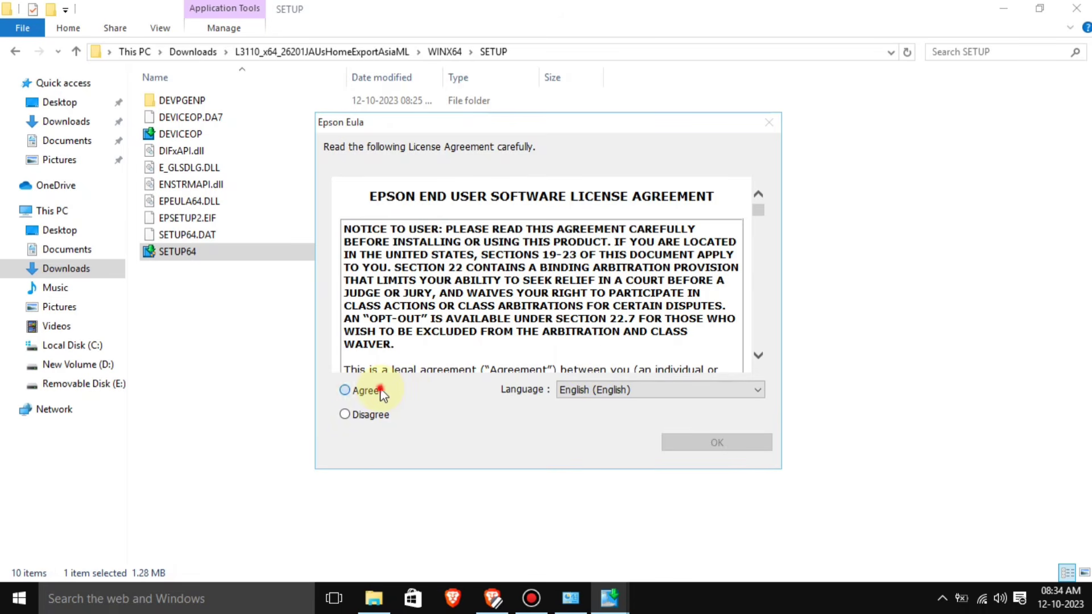
pyautogui.click(380, 391)
pyautogui.click(702, 447)
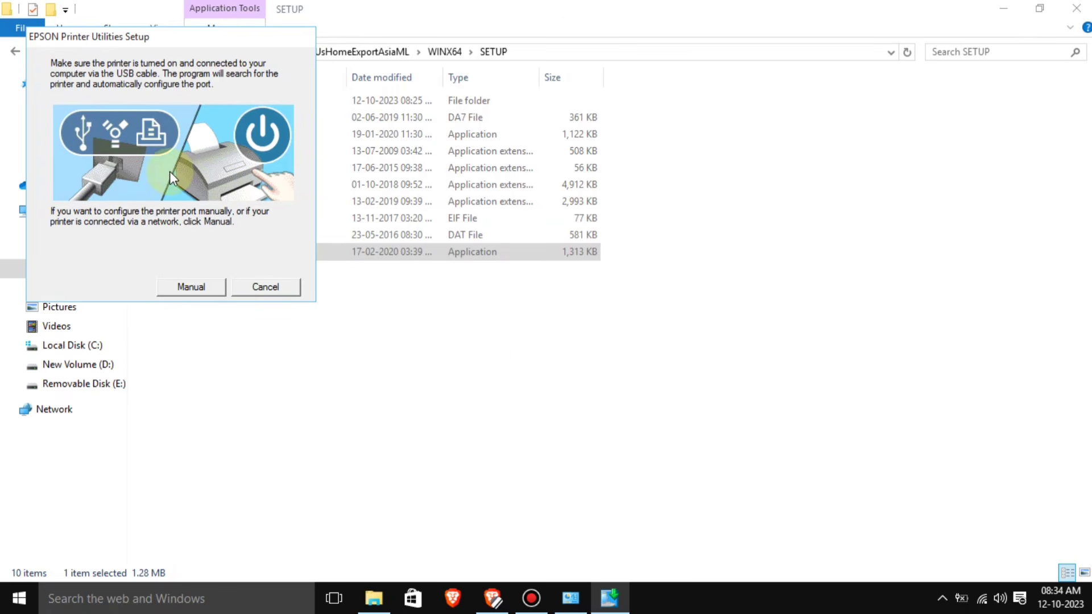
# Cancel the automatic printer port search and let the driver setup finish without a configured port.
pyautogui.click(296, 286)
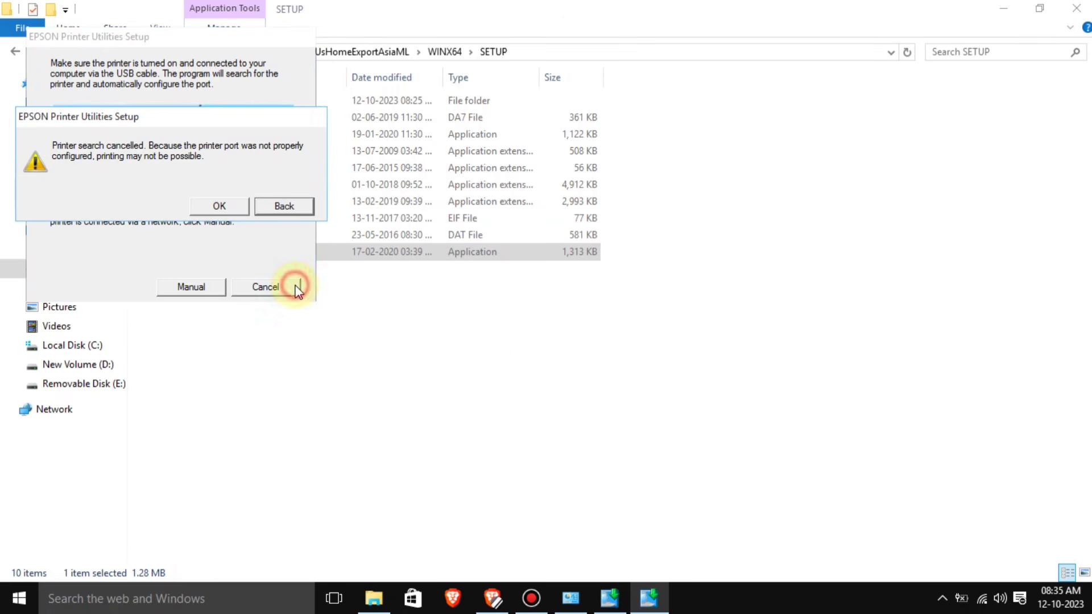
pyautogui.click(221, 208)
pyautogui.click(664, 347)
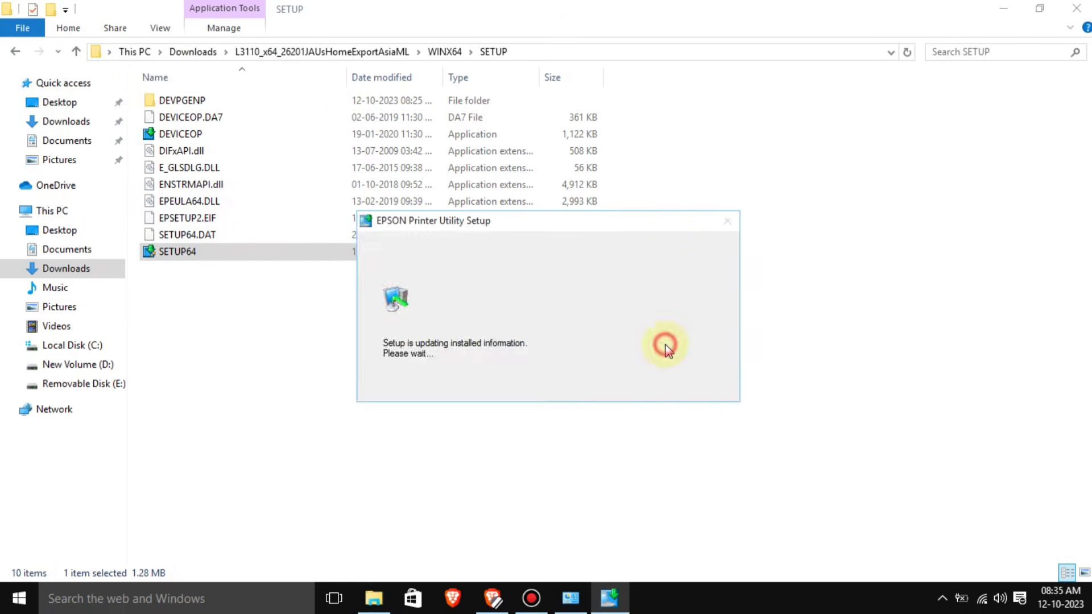
# Switch to Control Panel, view its items as small icons, and open Devices and Printers.
pyautogui.click(572, 600)
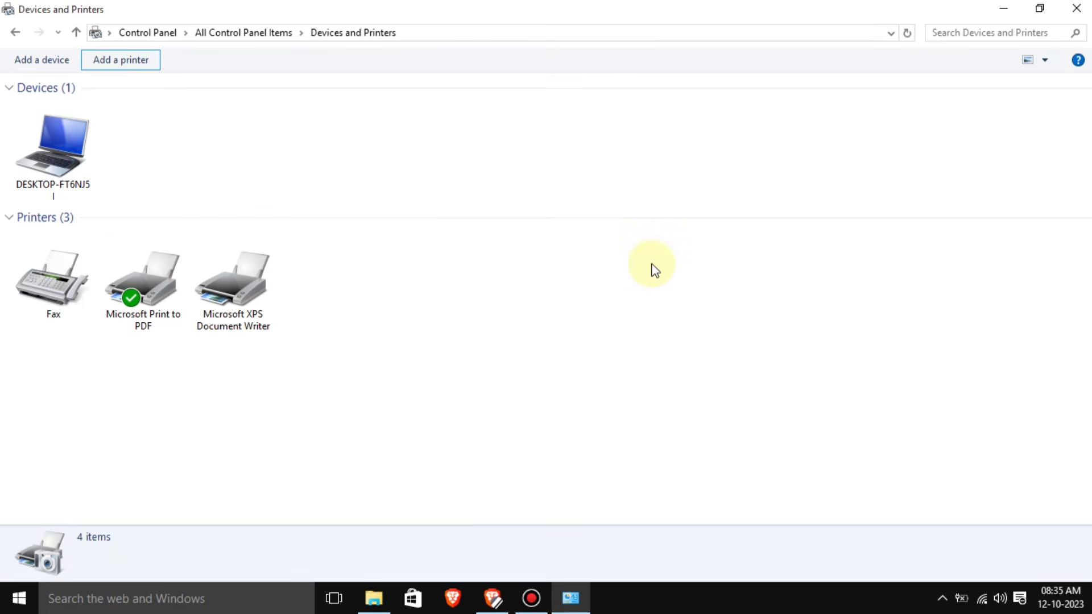
pyautogui.click(134, 32)
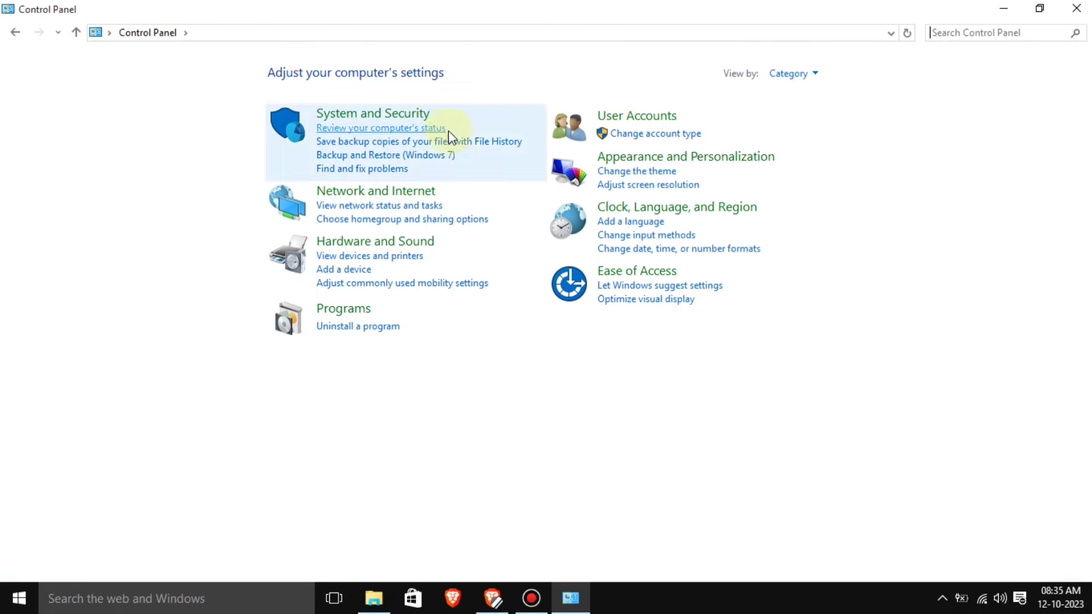
pyautogui.click(787, 74)
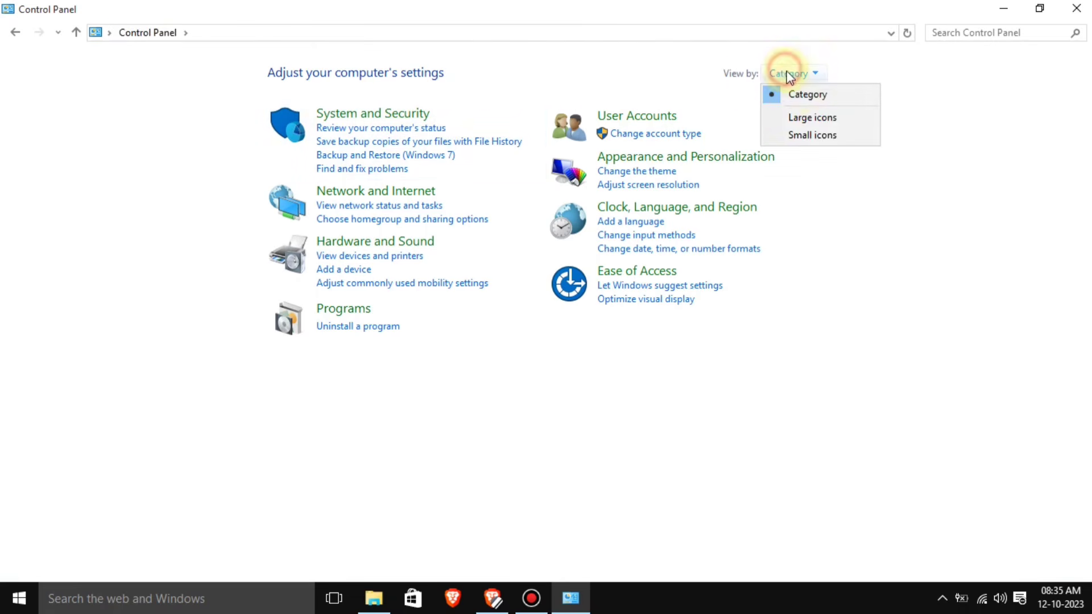
pyautogui.click(806, 131)
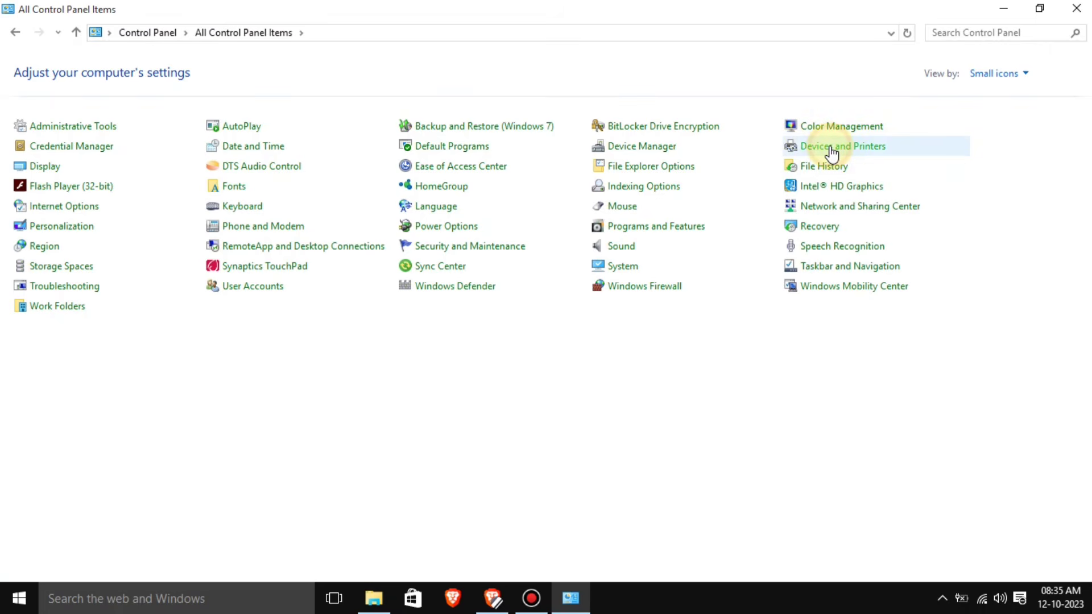
pyautogui.click(832, 149)
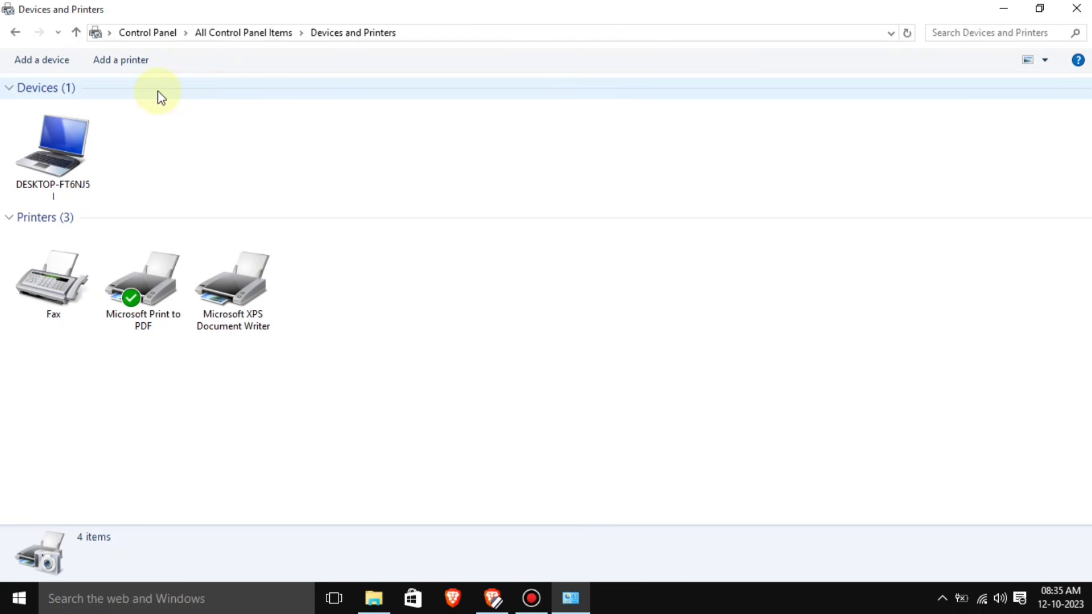
# Start adding an unlisted printer as a local or network printer with manual settings.
pyautogui.click(137, 65)
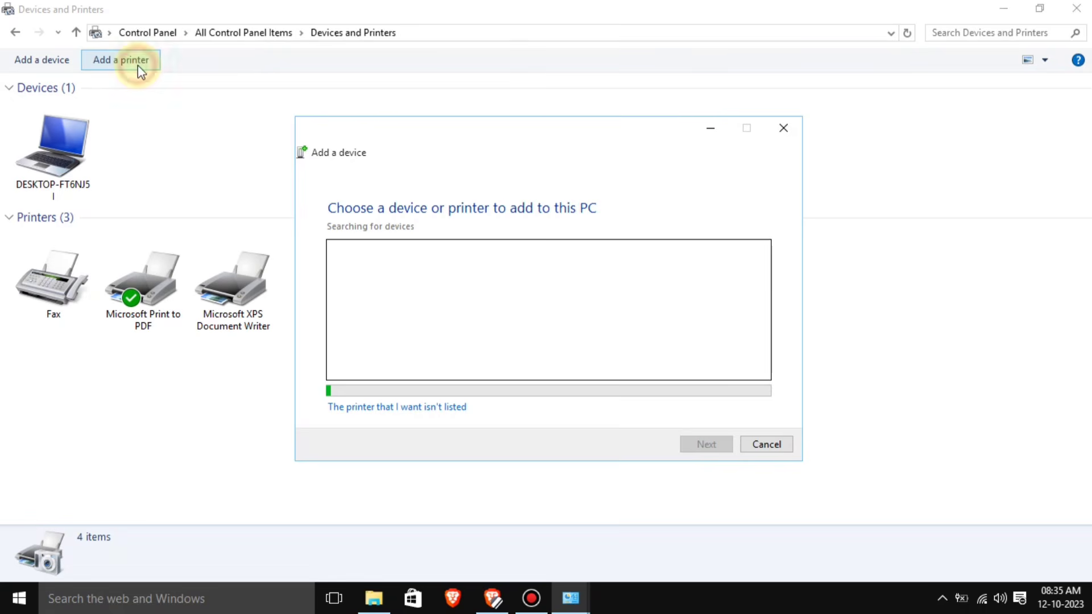
pyautogui.click(396, 407)
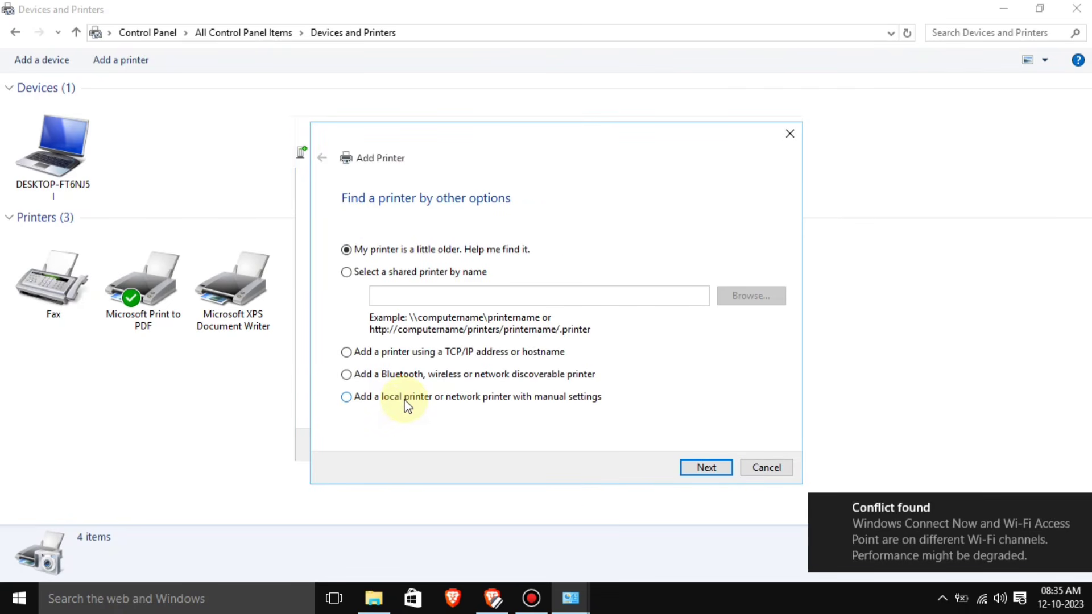
pyautogui.click(405, 400)
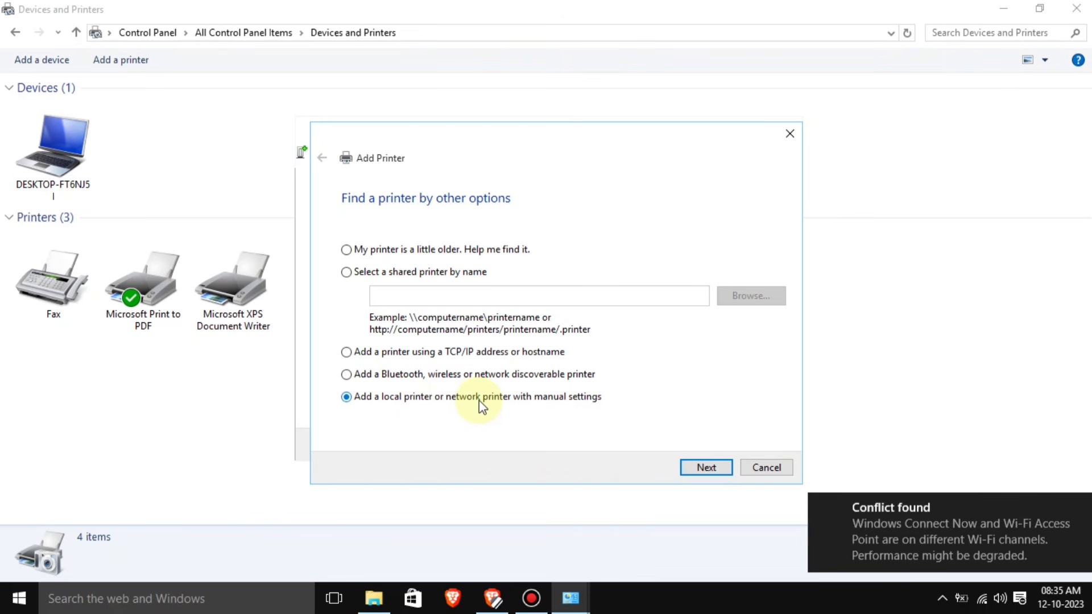
pyautogui.click(711, 466)
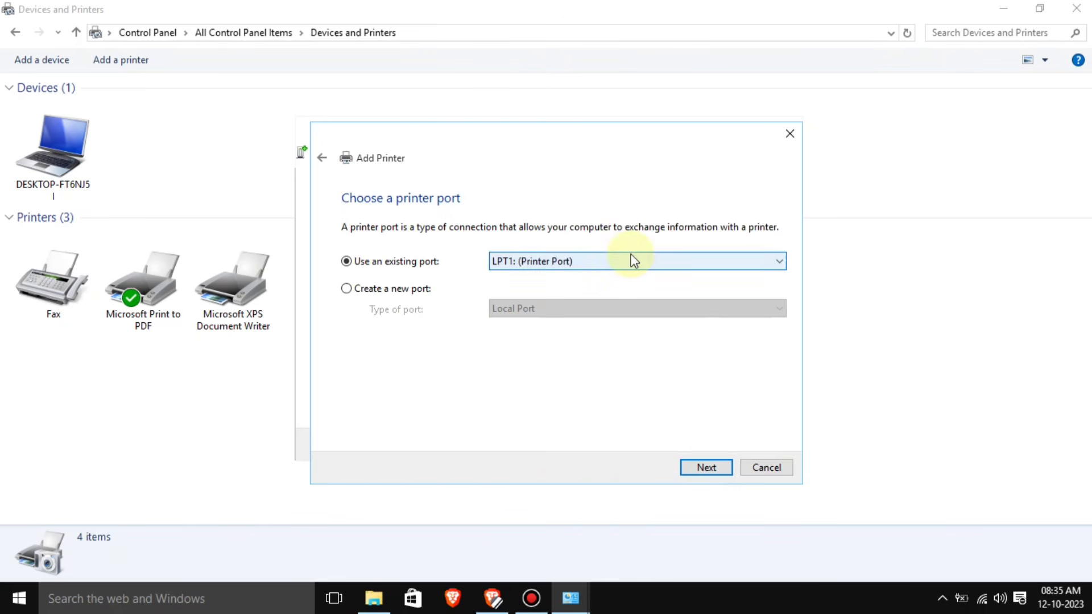
# Assign the existing port USB001 (Virtual printer port for USB) to the new printer.
pyautogui.click(631, 260)
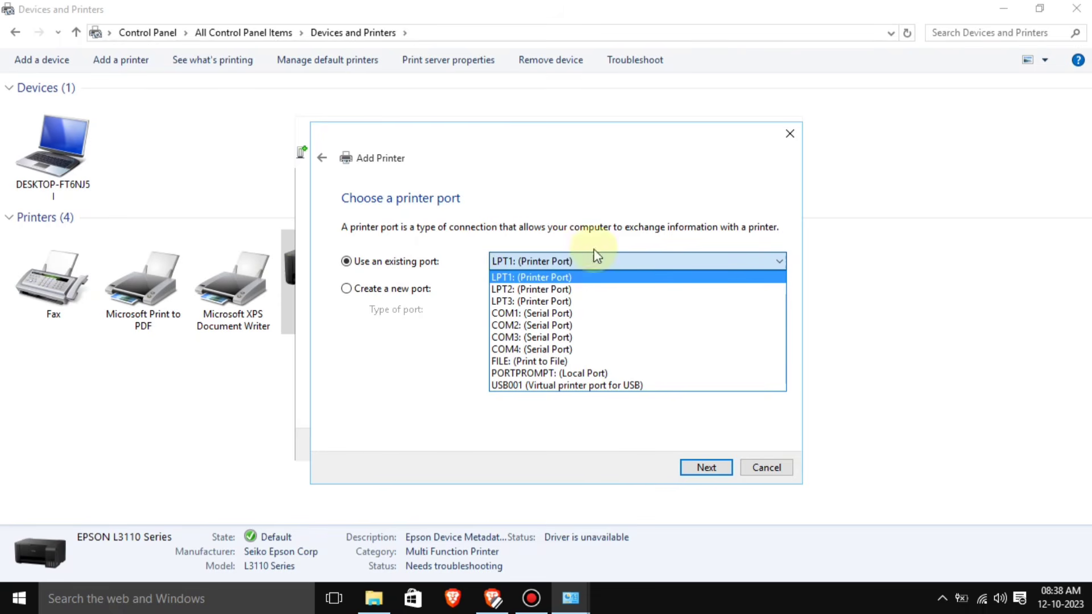
pyautogui.click(544, 386)
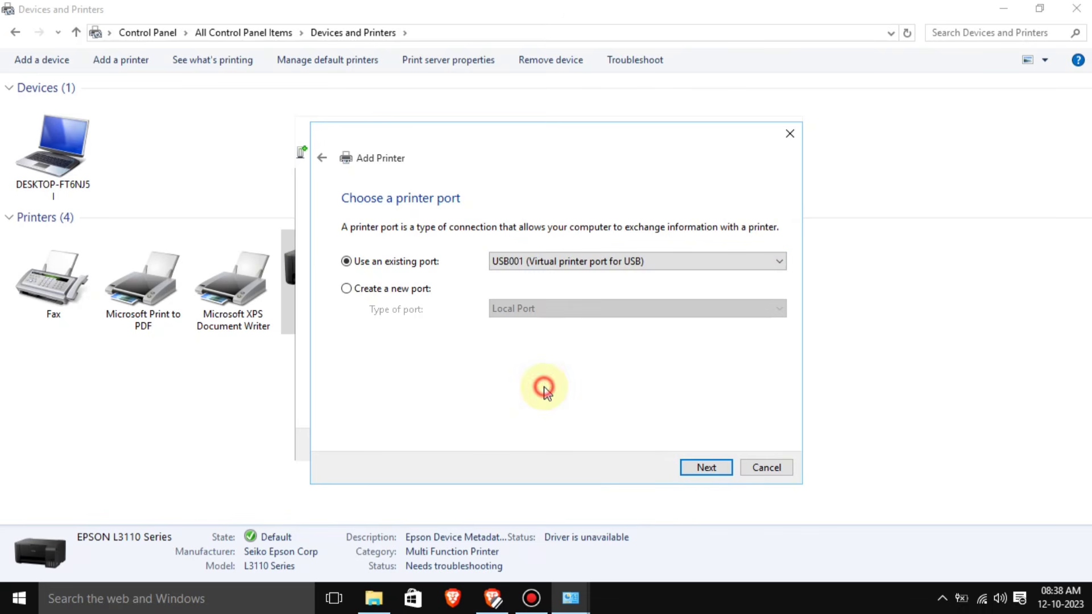
pyautogui.click(705, 467)
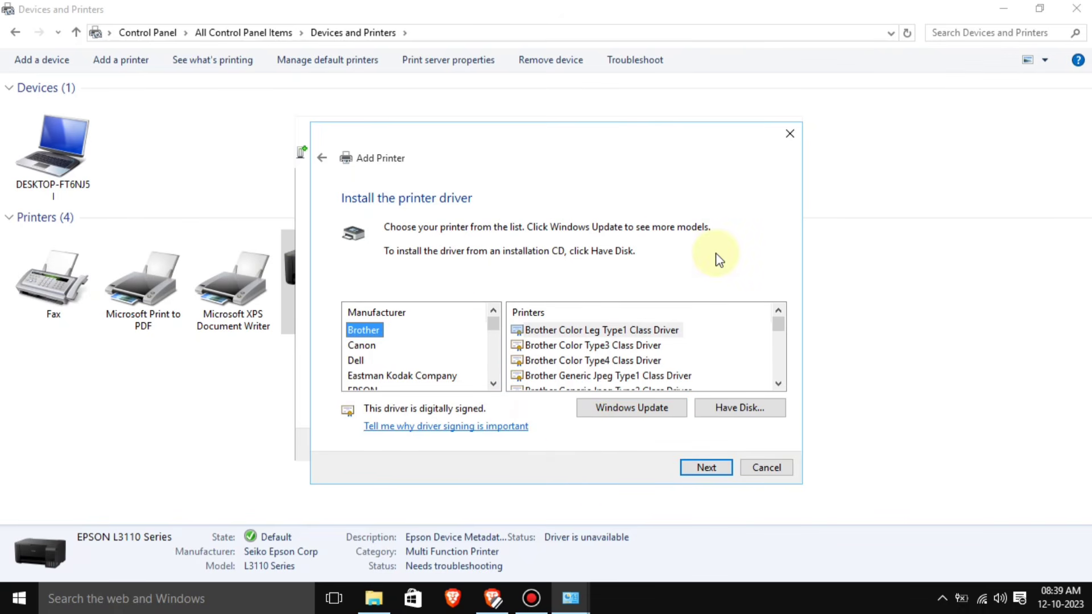
# Choose EPSON as the manufacturer and EPSON L3110 Series as the printer model for the driver.
pyautogui.click(494, 327)
pyautogui.moveTo(494, 328)
pyautogui.mouseDown()
pyautogui.moveTo(493, 353)
pyautogui.moveTo(492, 335)
pyautogui.mouseUp()
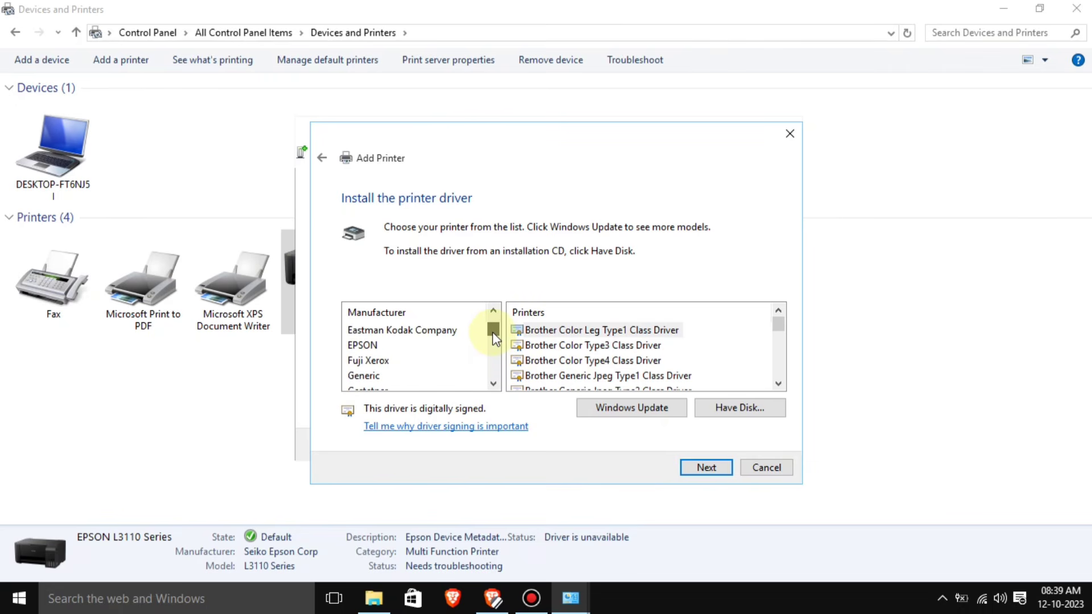
pyautogui.click(360, 346)
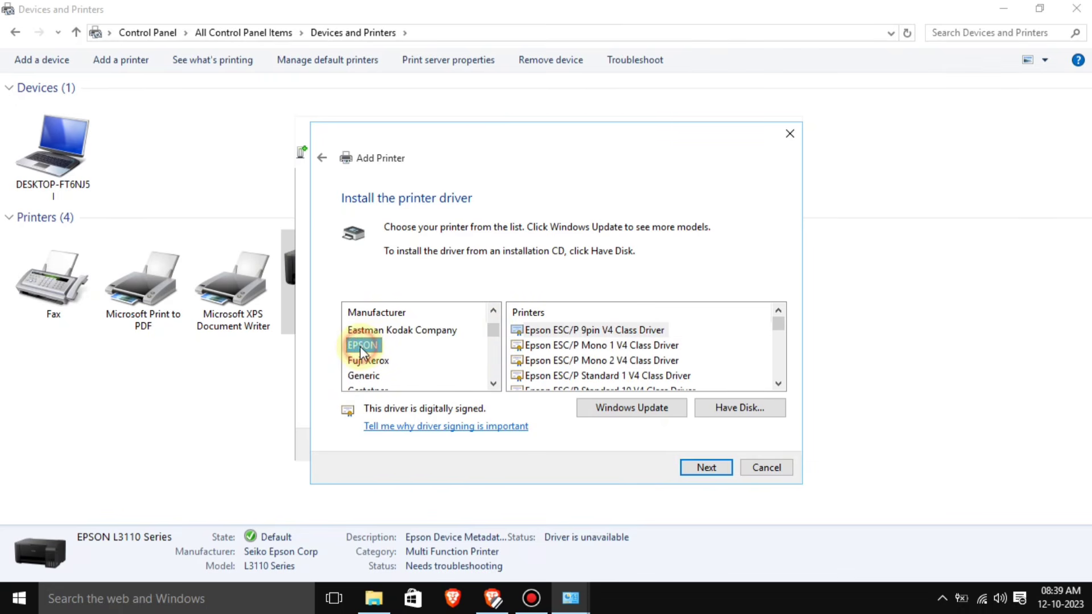
pyautogui.moveTo(782, 325); pyautogui.dragTo(783, 380)
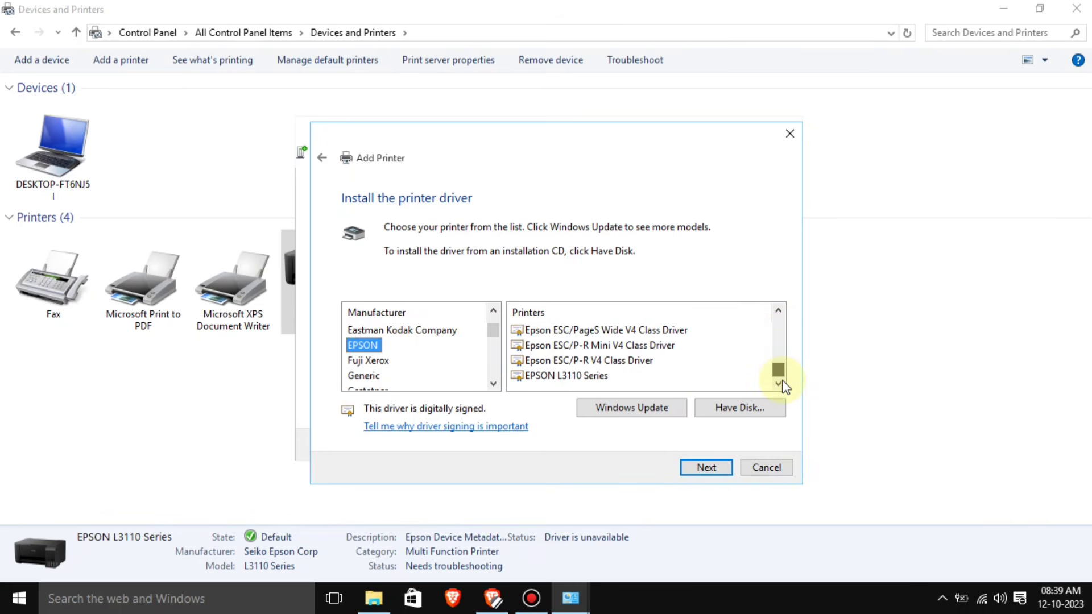
pyautogui.click(555, 378)
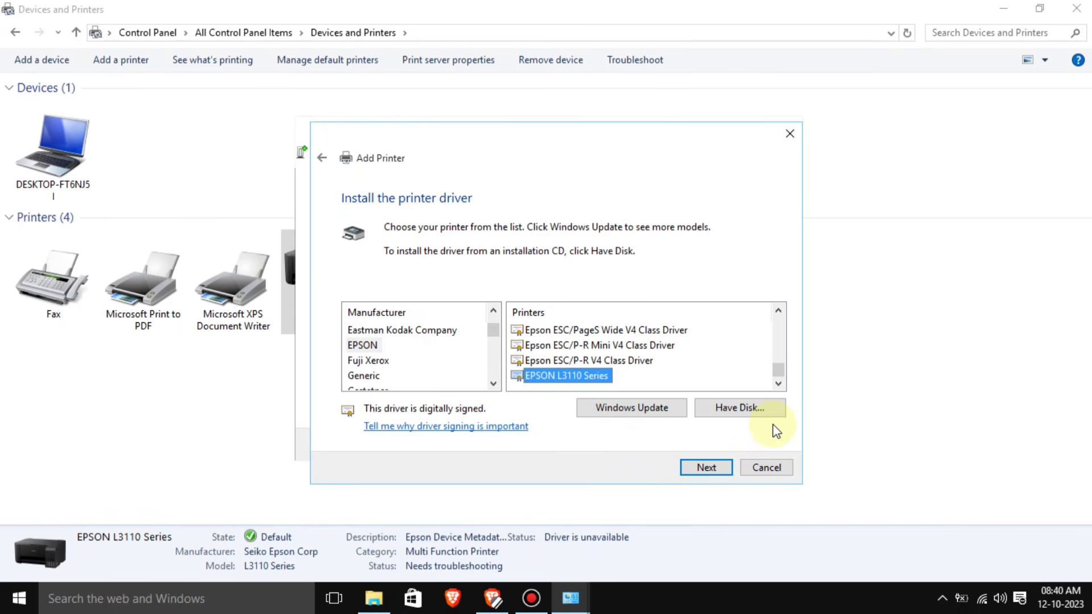
# Load the driver from disk using E_WGENEP in the WINX64 folder of Downloads' L3110_x64_26201JAUsHomeExportAsiaML.
pyautogui.click(746, 422)
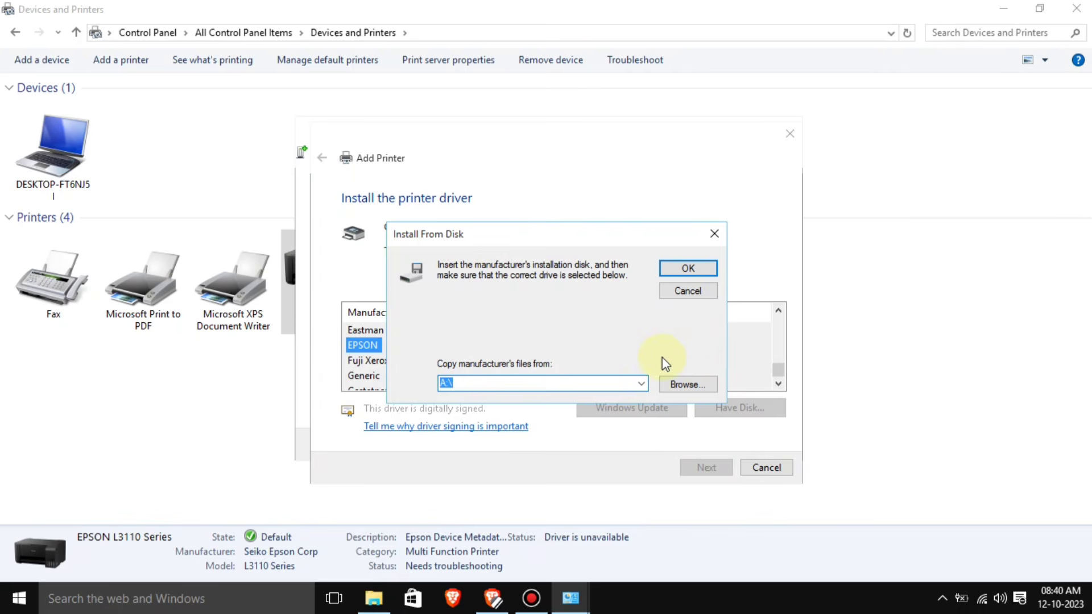
pyautogui.click(701, 384)
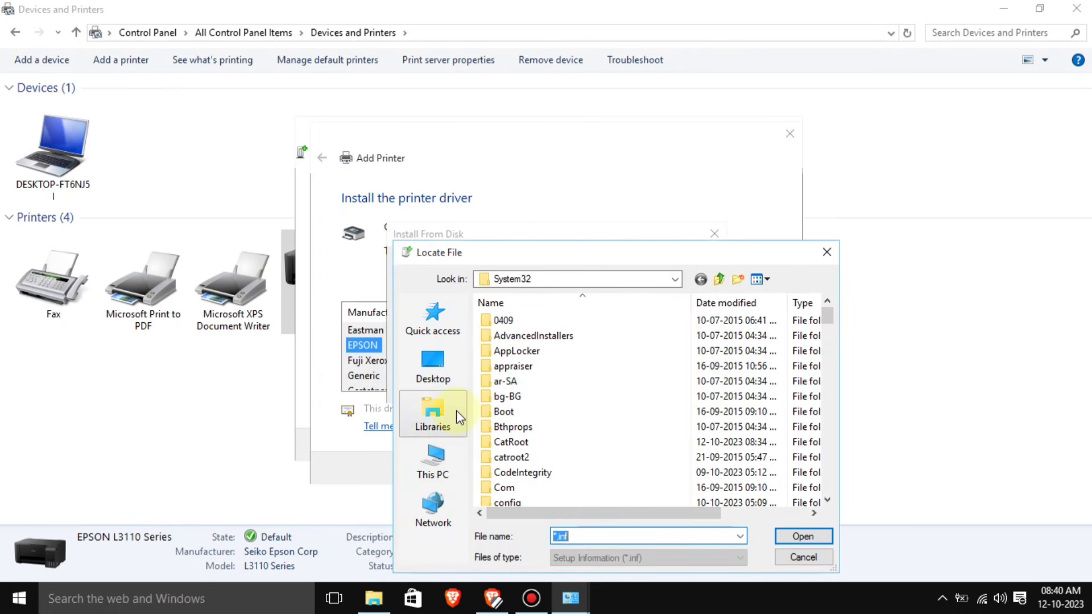
pyautogui.click(434, 478)
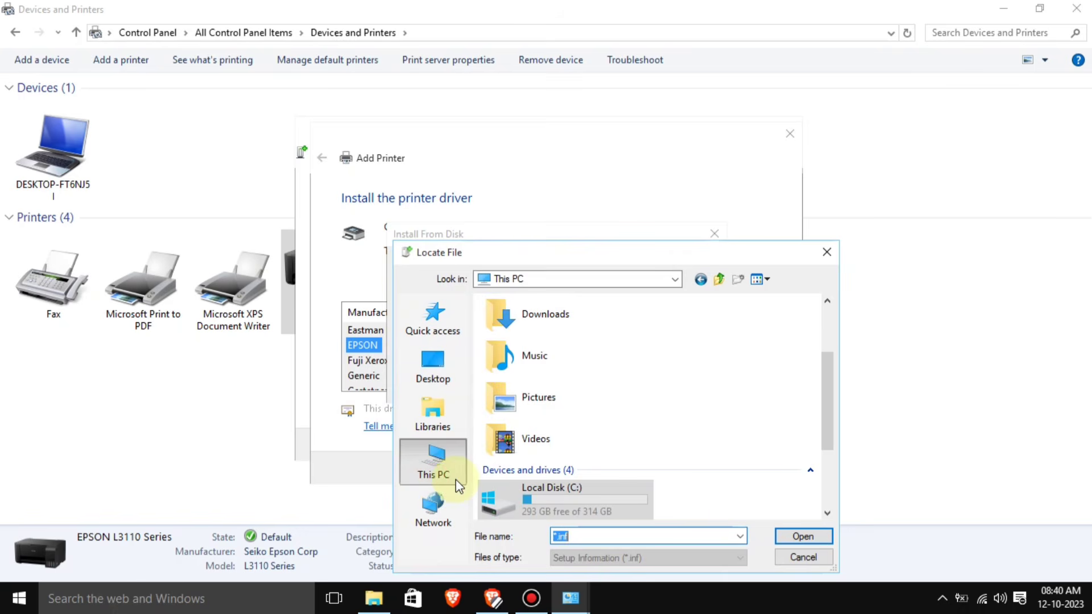
pyautogui.doubleClick(570, 328)
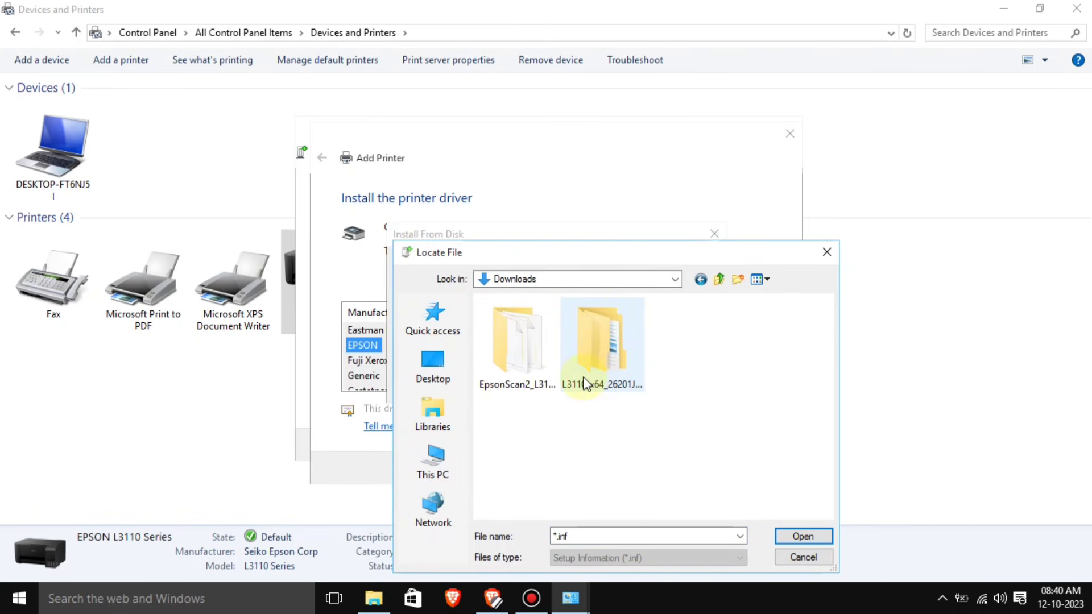
pyautogui.doubleClick(611, 385)
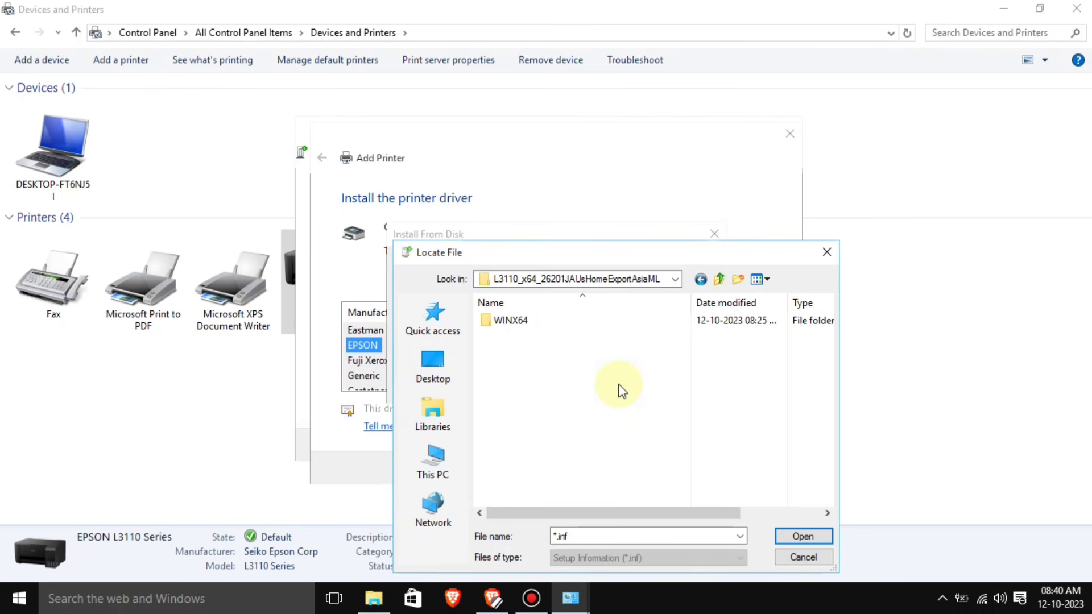
pyautogui.doubleClick(540, 323)
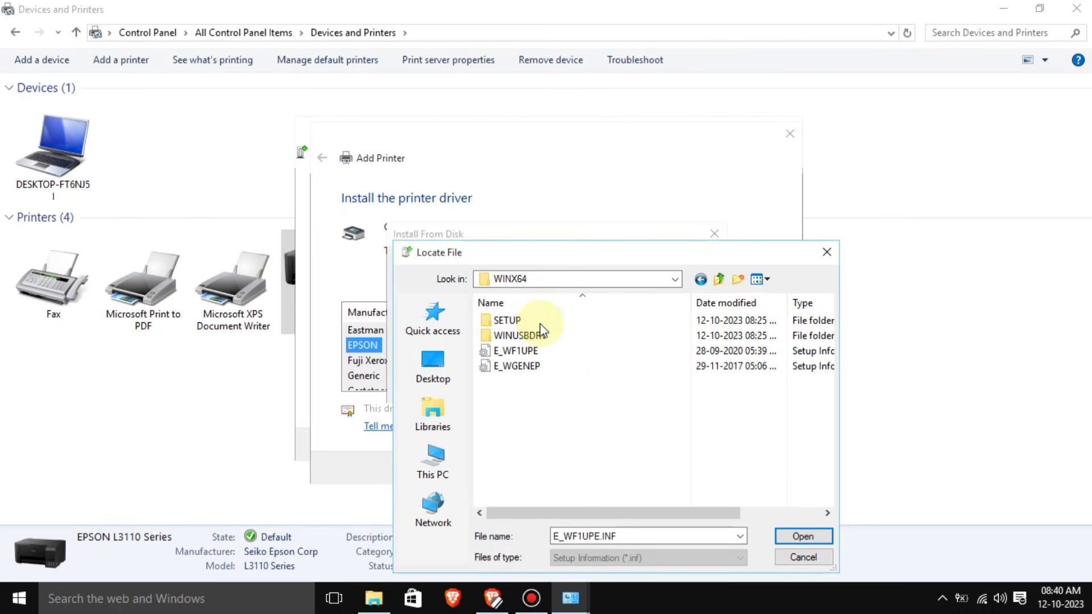
pyautogui.click(530, 366)
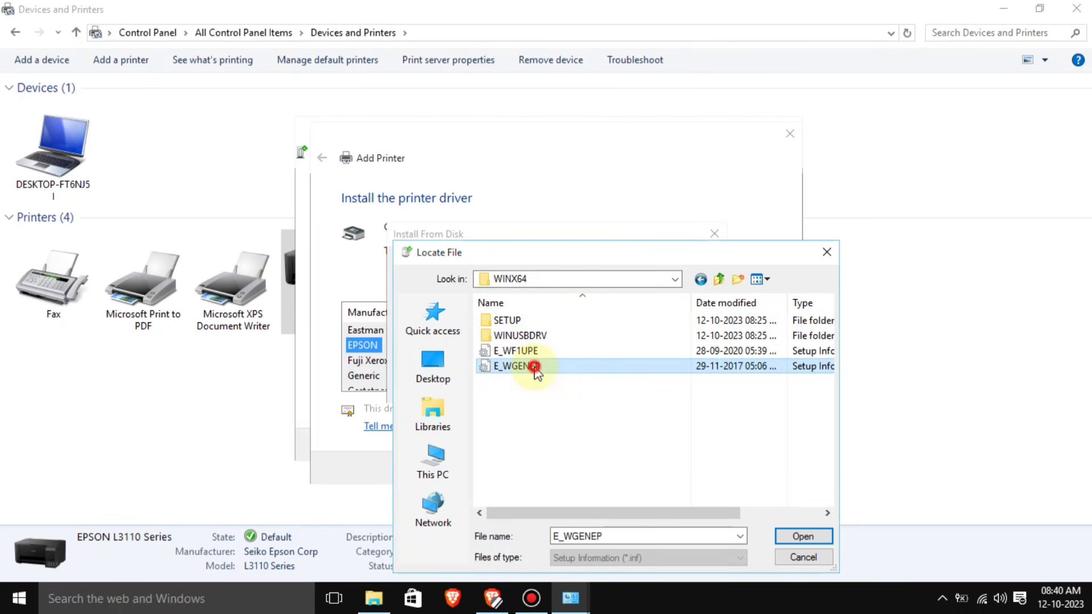
pyautogui.click(824, 543)
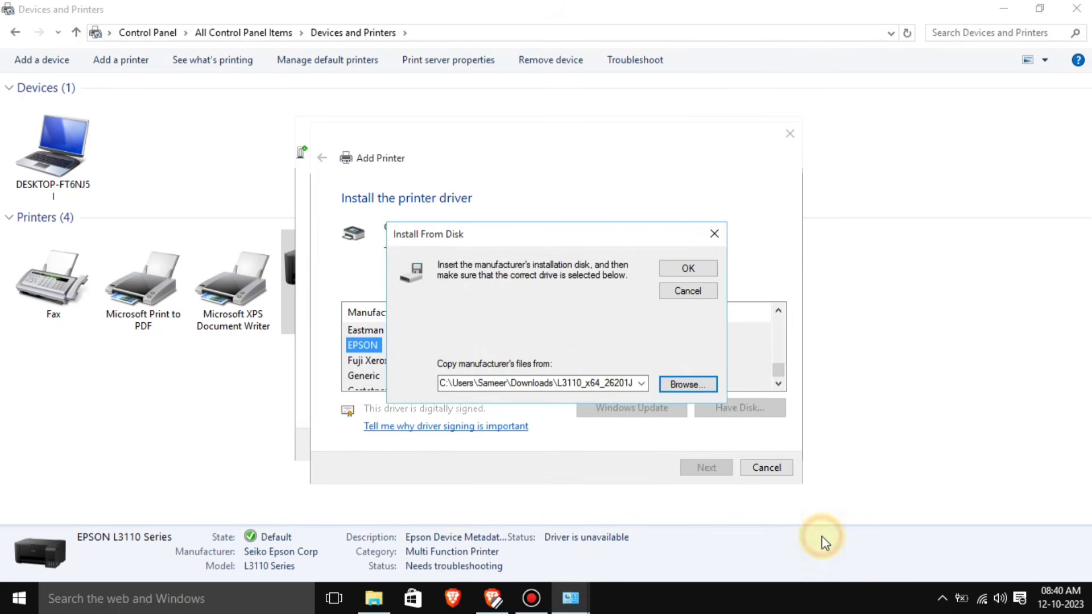
pyautogui.click(689, 268)
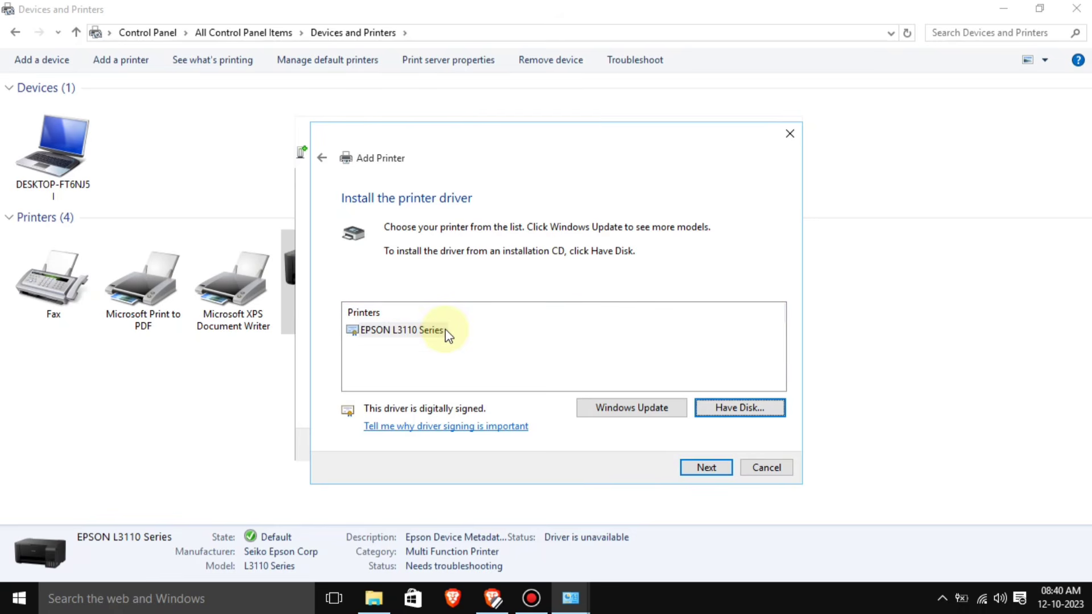
# Keep the currently installed driver for the EPSON L3110 Series and try to install the printer under the name EPSON L3110 Series.
pyautogui.click(690, 468)
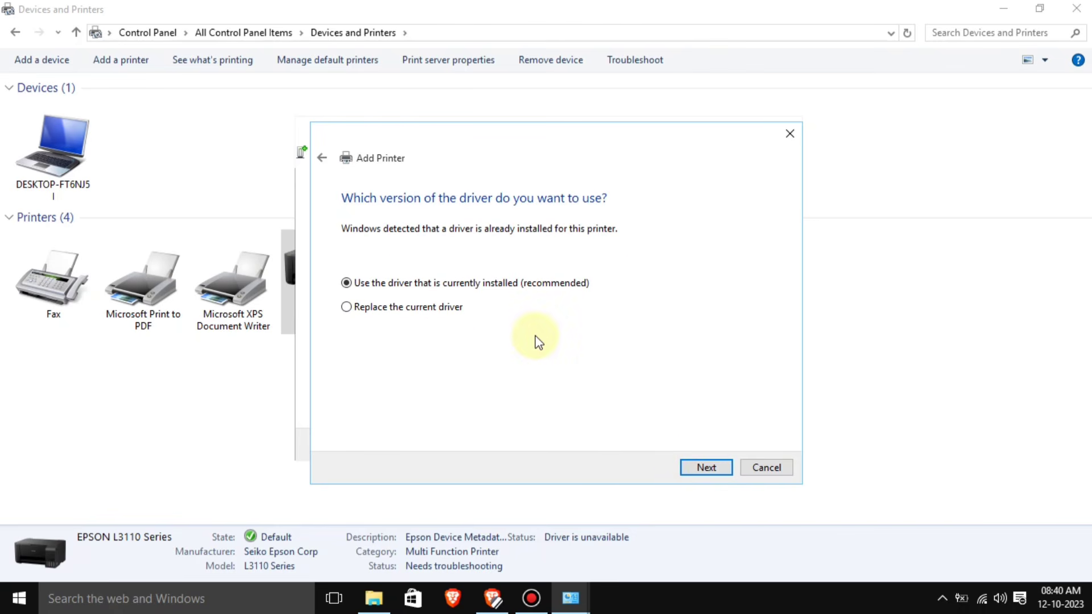
pyautogui.click(706, 468)
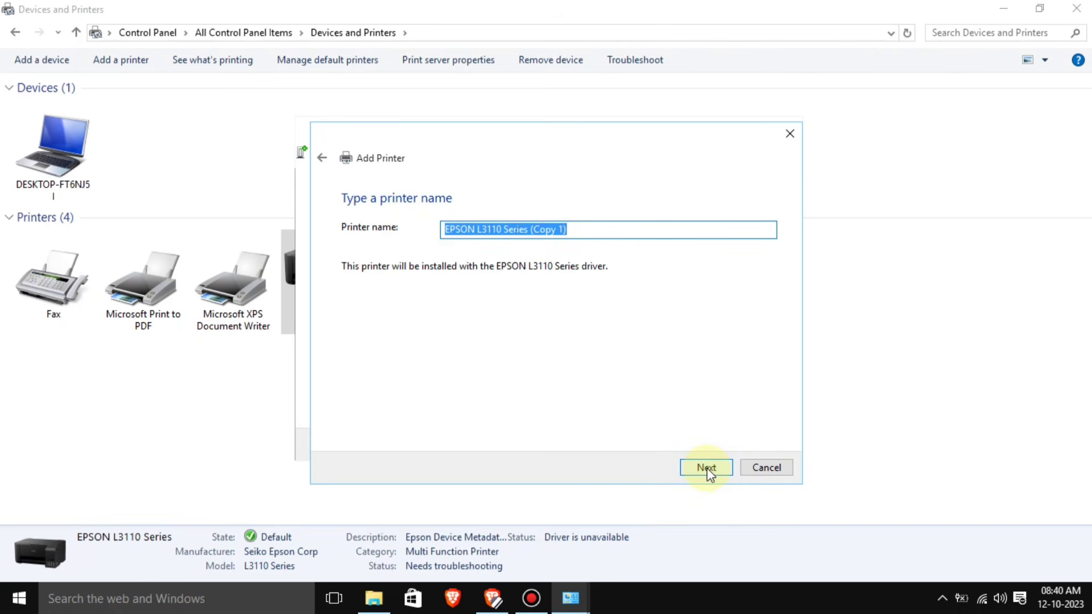
pyautogui.click(580, 232)
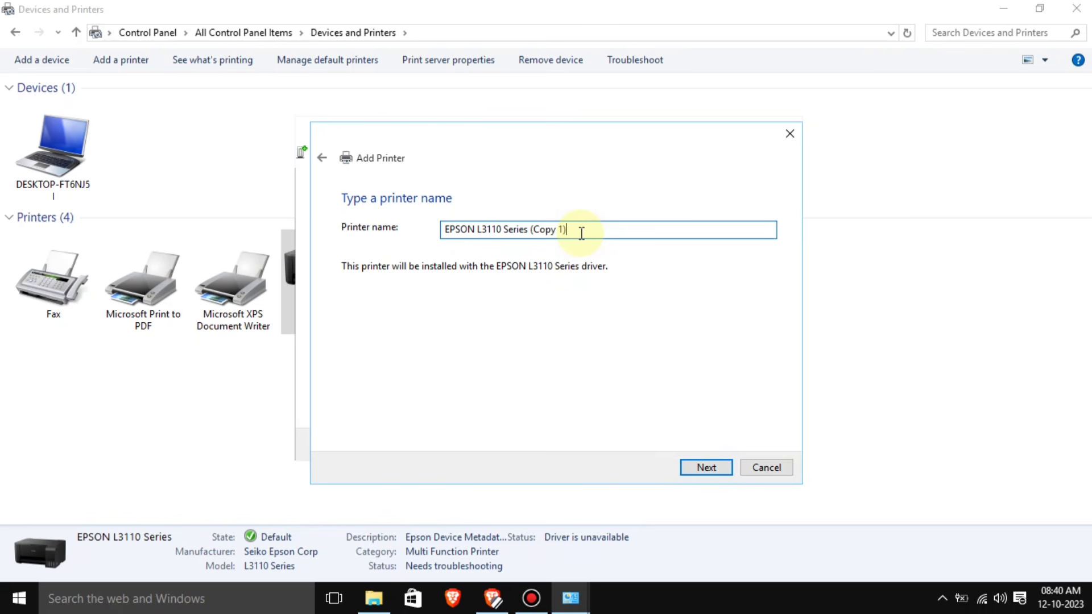
pyautogui.press('BackSpace')
pyautogui.press('BackSpace')
pyautogui.press('BackSpace')
pyautogui.press('BackSpace')
pyautogui.press('BackSpace')
pyautogui.press('BackSpace')
pyautogui.press('BackSpace')
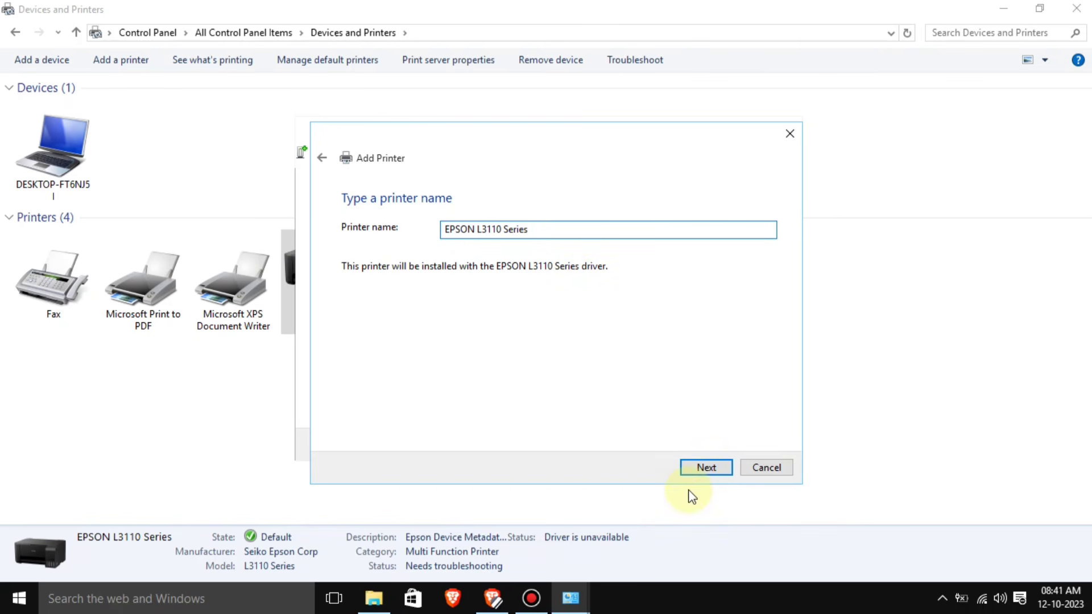
pyautogui.click(710, 469)
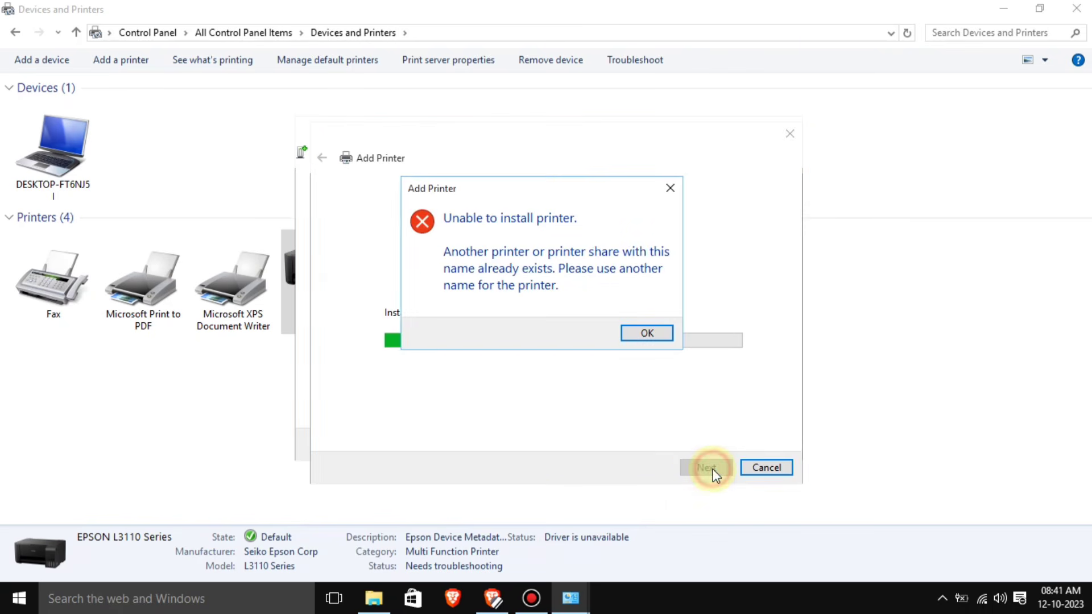
pyautogui.click(663, 336)
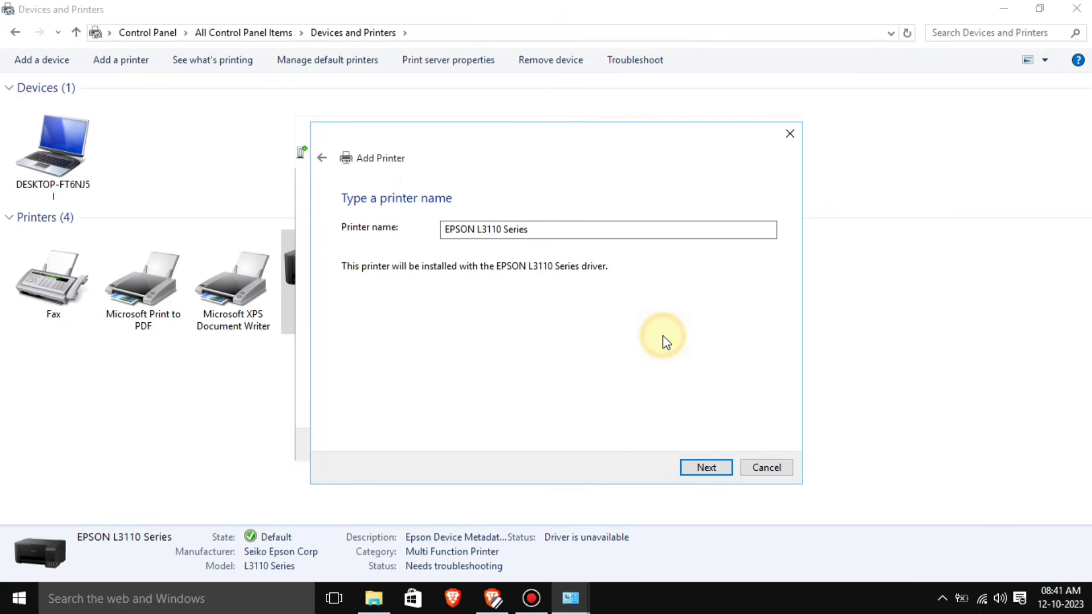
# Name the printer EPSON L3110 Series 1 and finish adding it as the default printer.
pyautogui.click(558, 226)
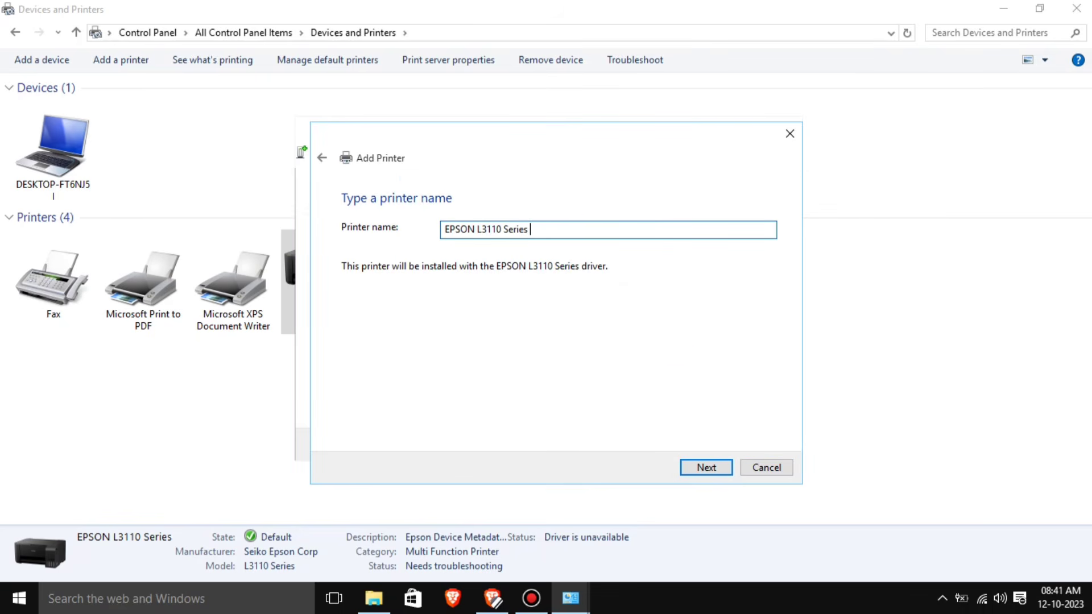
pyautogui.click(709, 468)
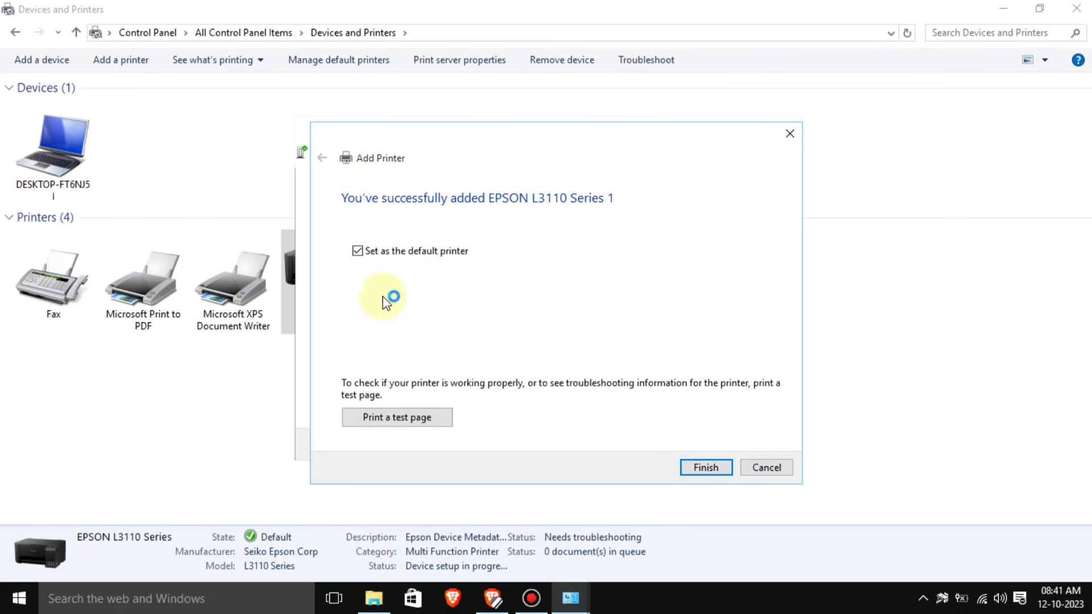
pyautogui.click(705, 467)
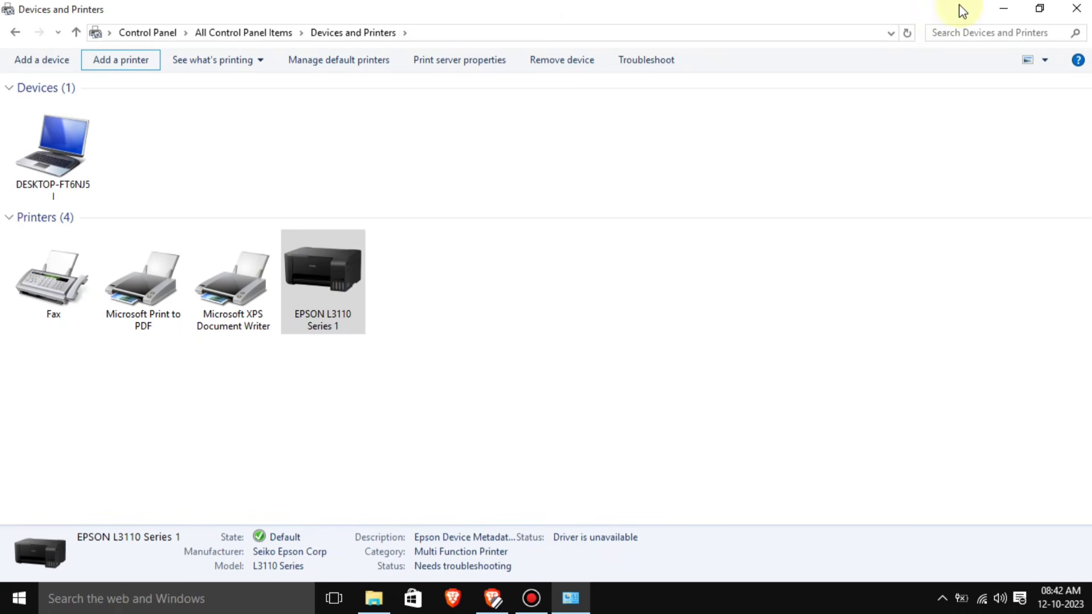
# Switch to File Explorer and run the Setup application from Downloads' EpsonScan2_L3110_65230_41_Signed_S folder.
pyautogui.click(375, 598)
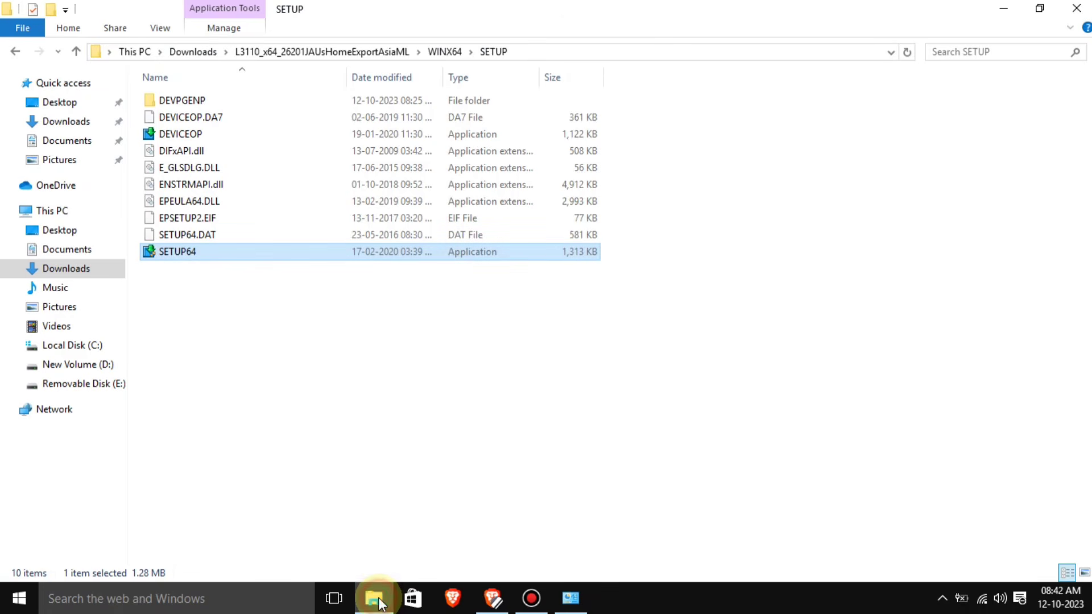
pyautogui.click(89, 278)
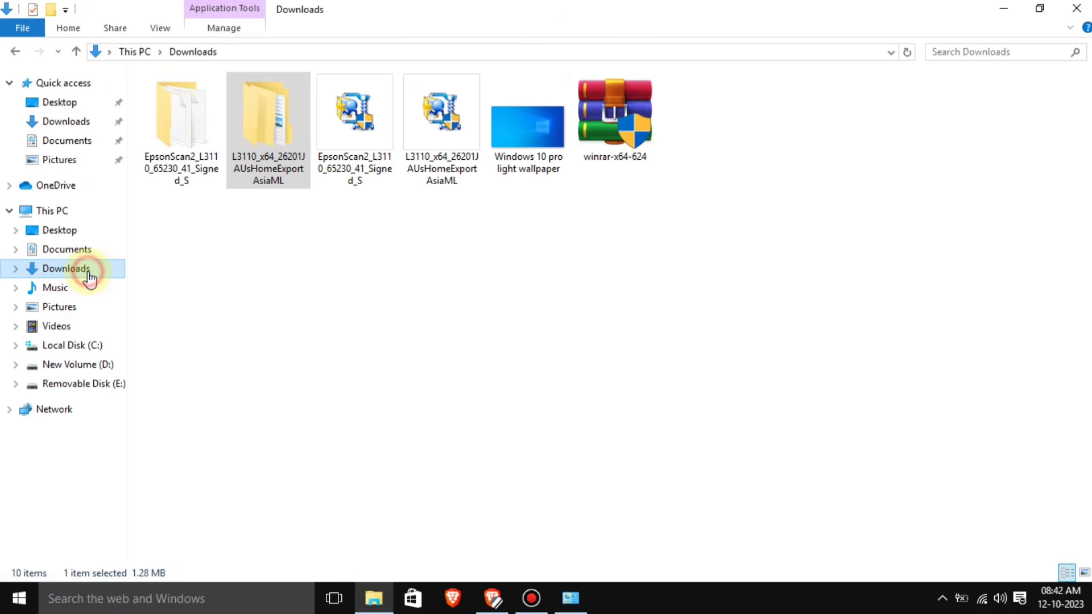
pyautogui.click(402, 261)
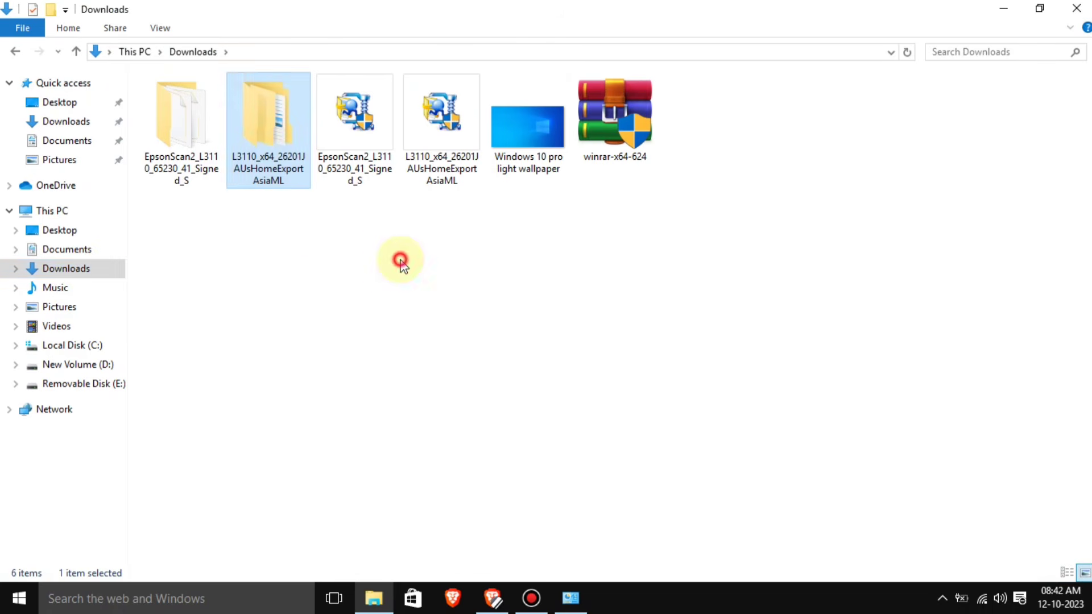
pyautogui.doubleClick(185, 179)
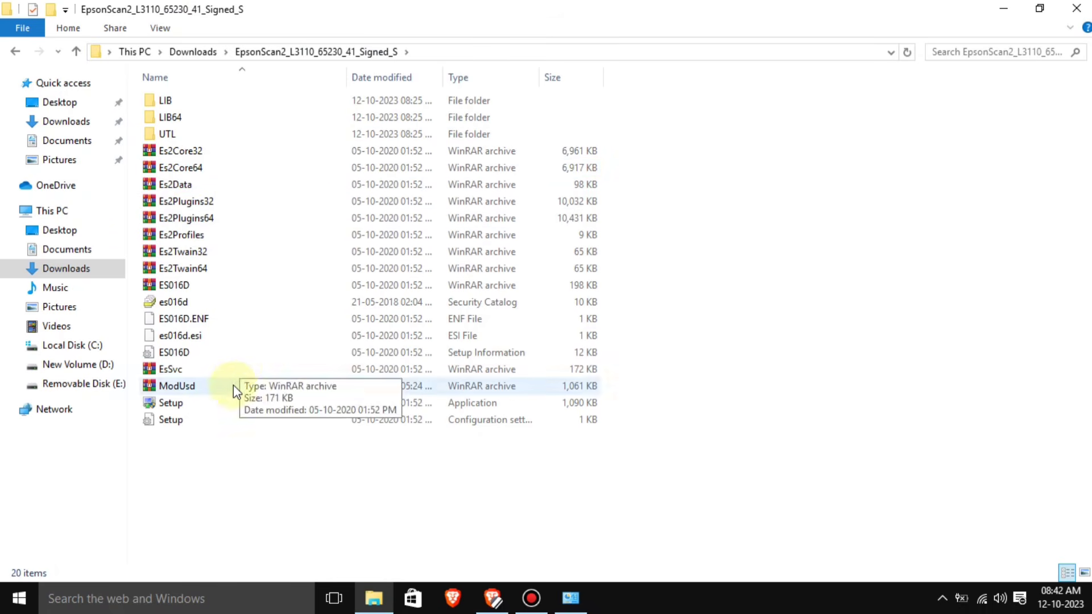
pyautogui.doubleClick(221, 404)
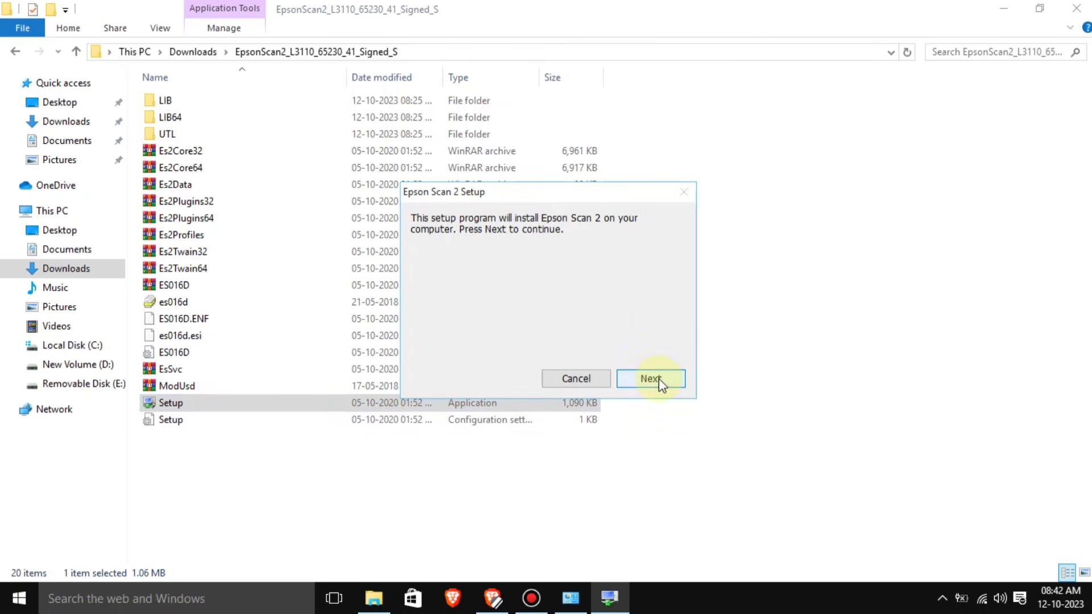
# Accept the license agreement and complete the installation of Epson Scan 2.
pyautogui.click(653, 379)
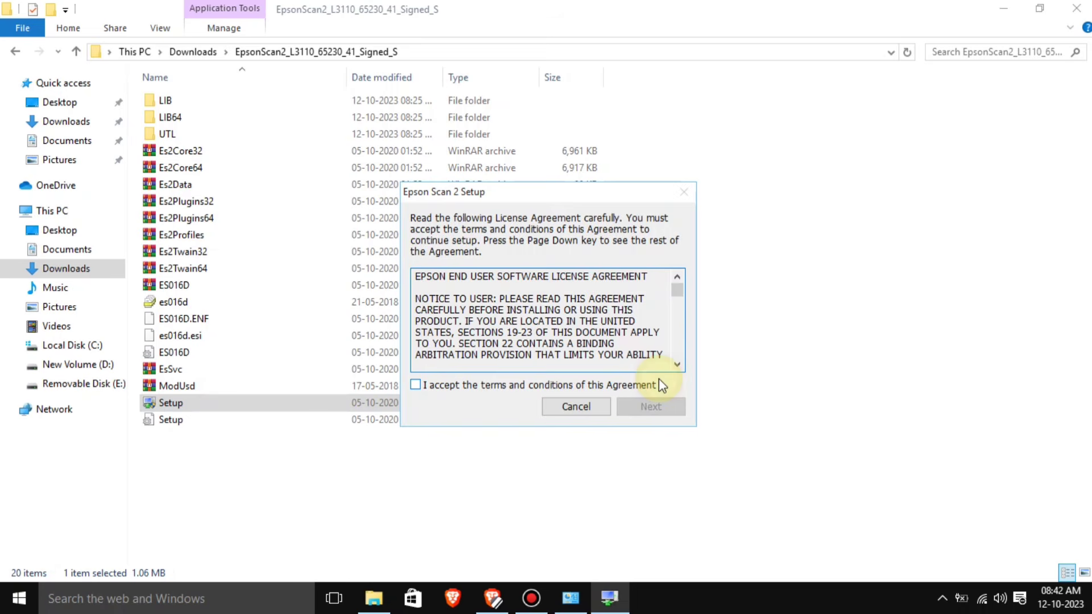
pyautogui.click(417, 384)
pyautogui.click(646, 407)
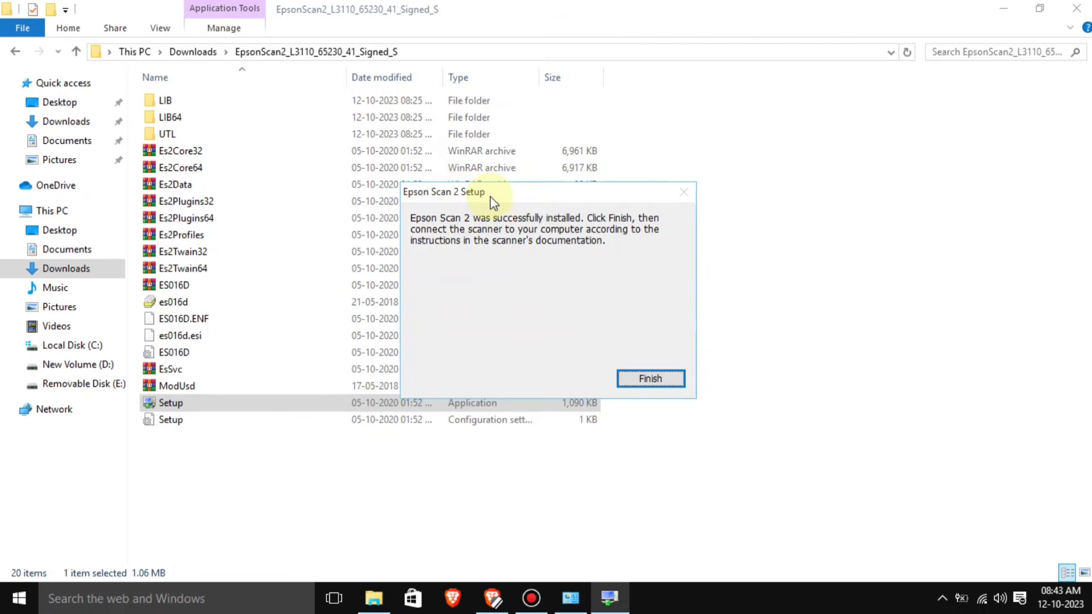
pyautogui.click(651, 386)
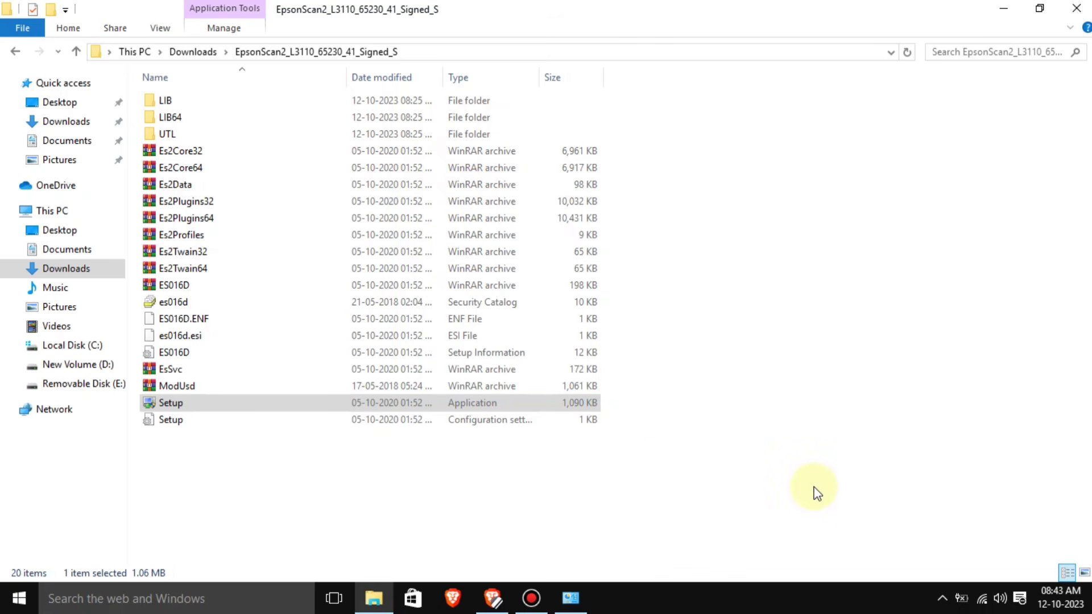
# View the Monitoring Preferences of EPSON L3110 Series 1 from the notification area and close them without changes.
pyautogui.click(942, 599)
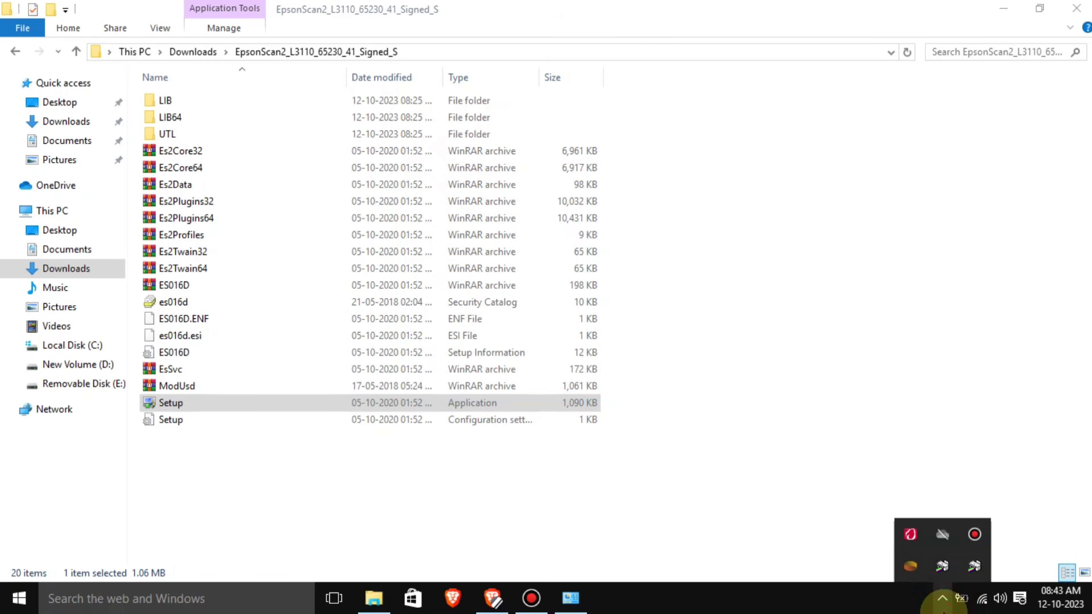
pyautogui.click(973, 568)
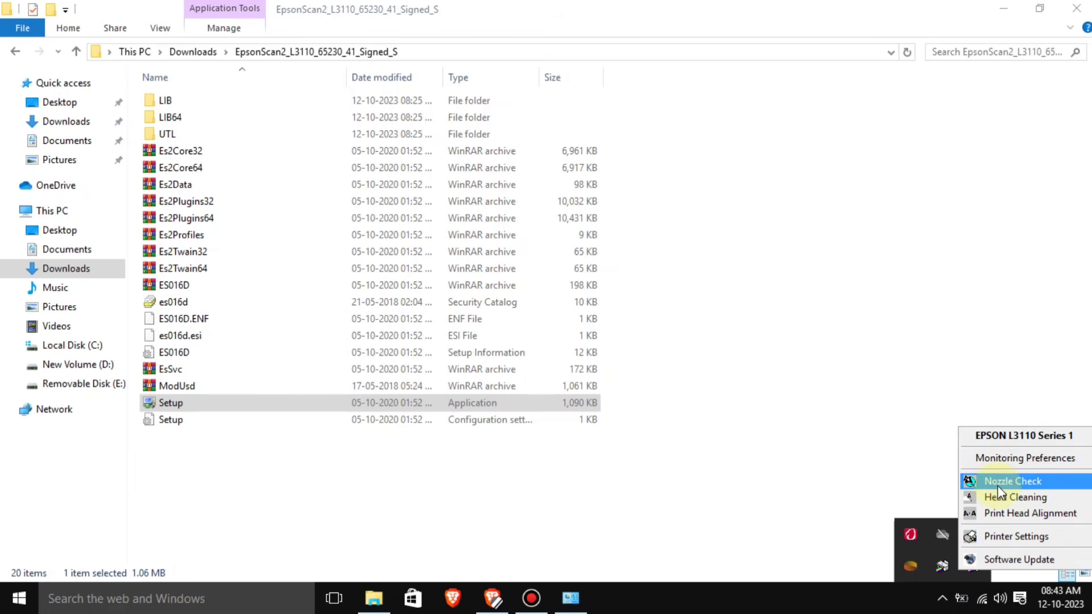
pyautogui.click(1015, 458)
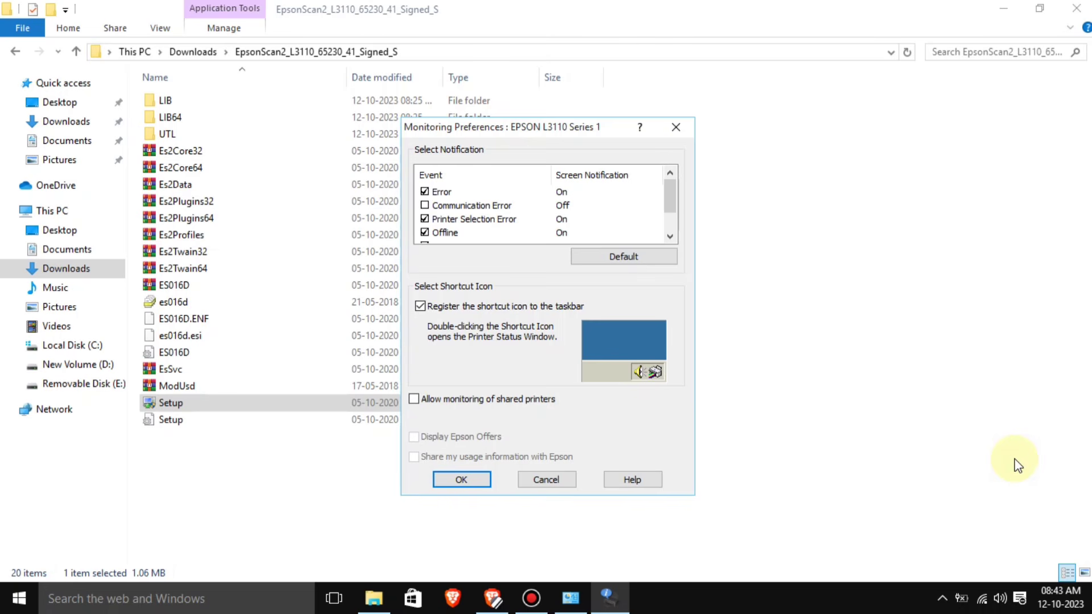
pyautogui.click(559, 478)
# Minimize the File Explorer and browser windows to show the desktop.
pyautogui.click(1002, 8)
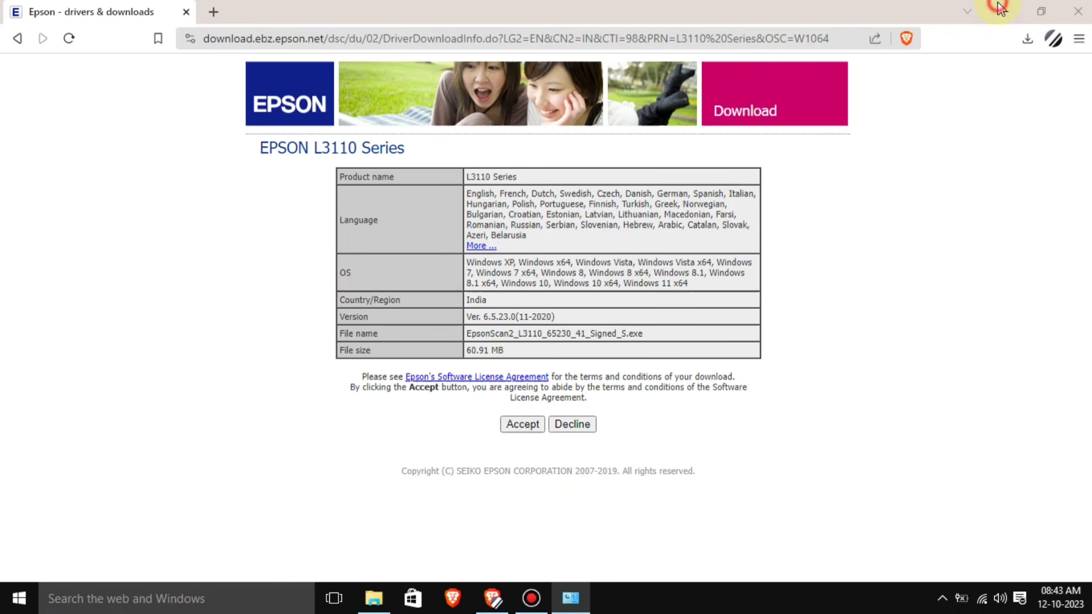
pyautogui.click(1001, 8)
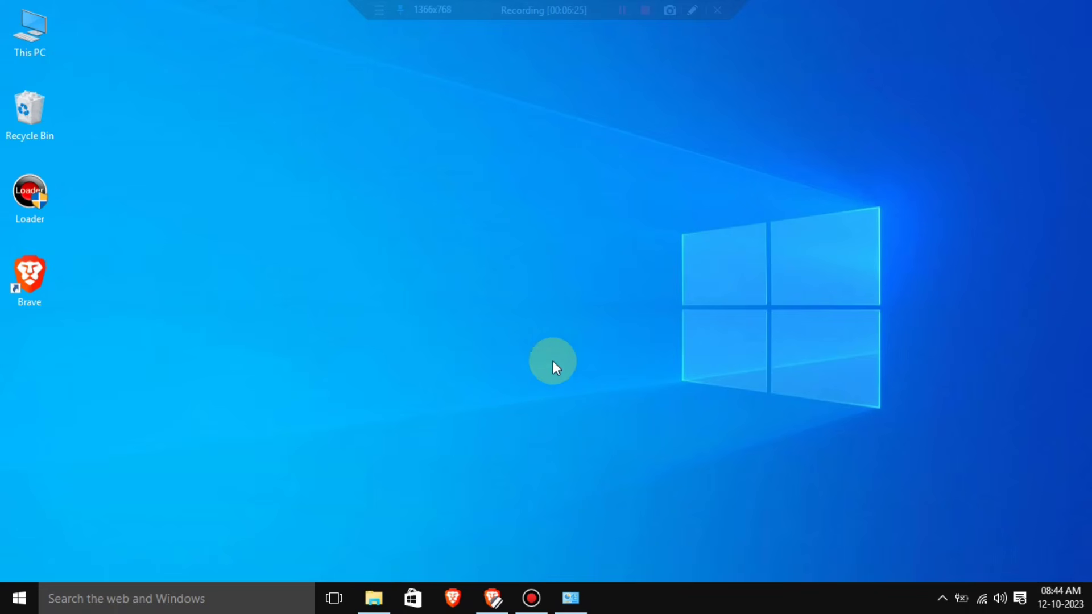